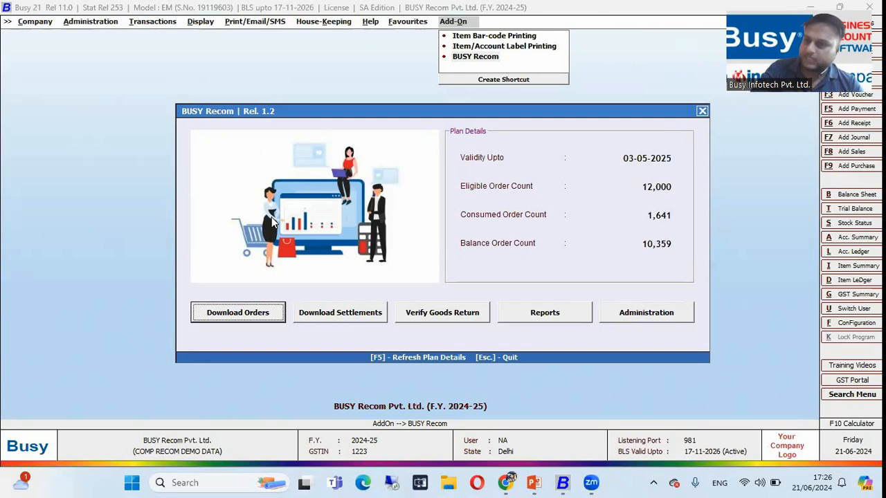
- Download the Amazon orders and returns from 28-05-2024 with the order end date set to 04-06-2024
left_click(251, 315)
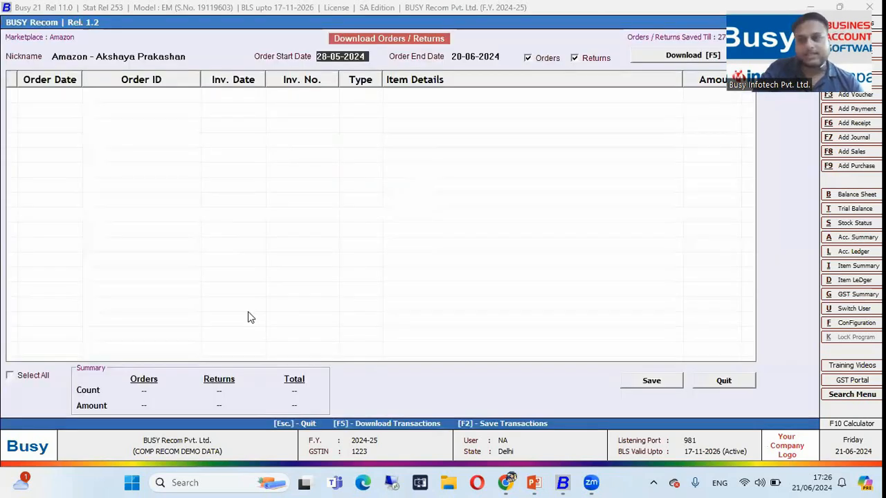
key("Escape")
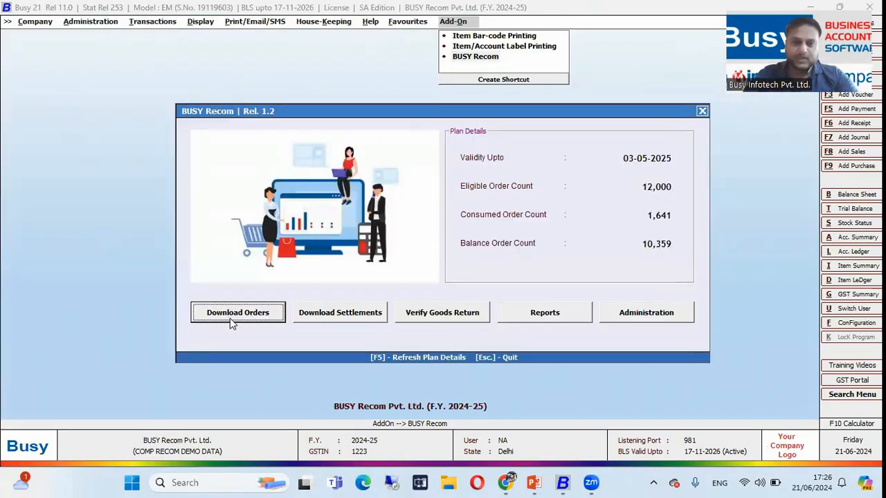
left_click(223, 315)
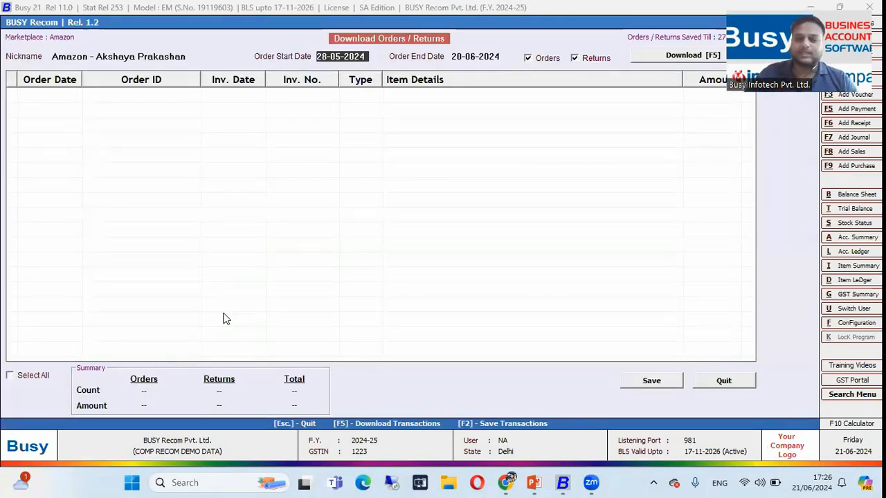
left_click(194, 56)
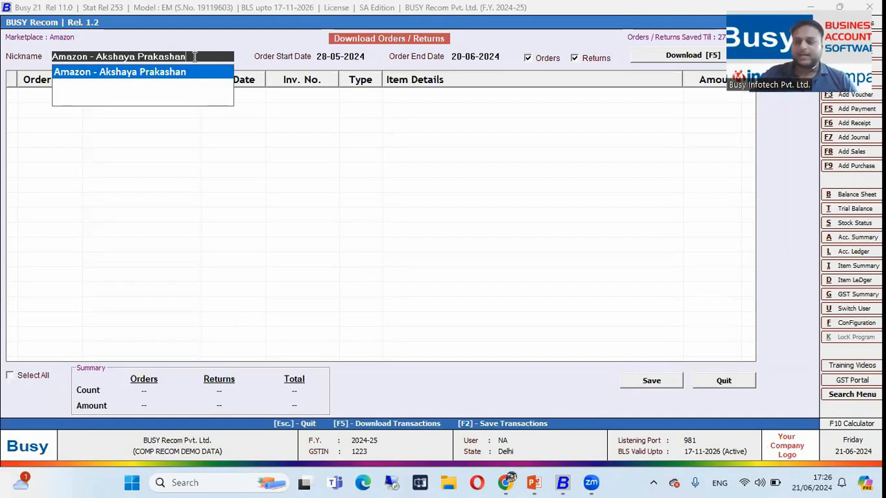
key("Return")
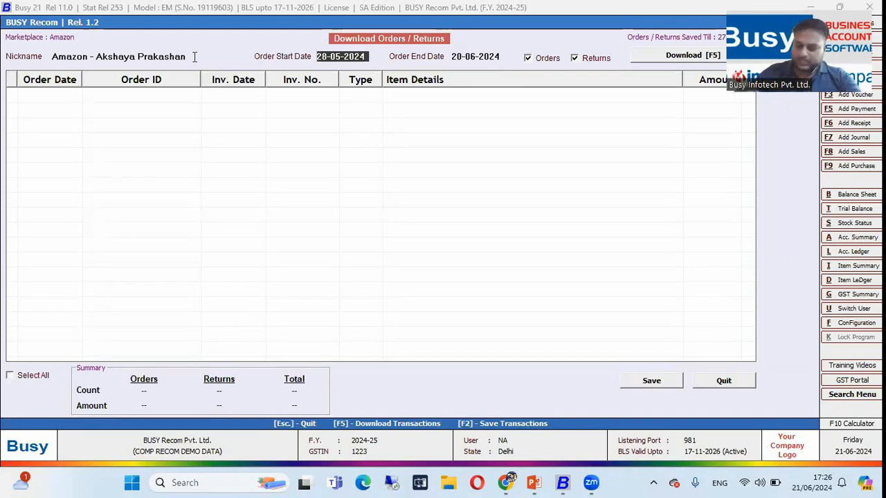
key("Return")
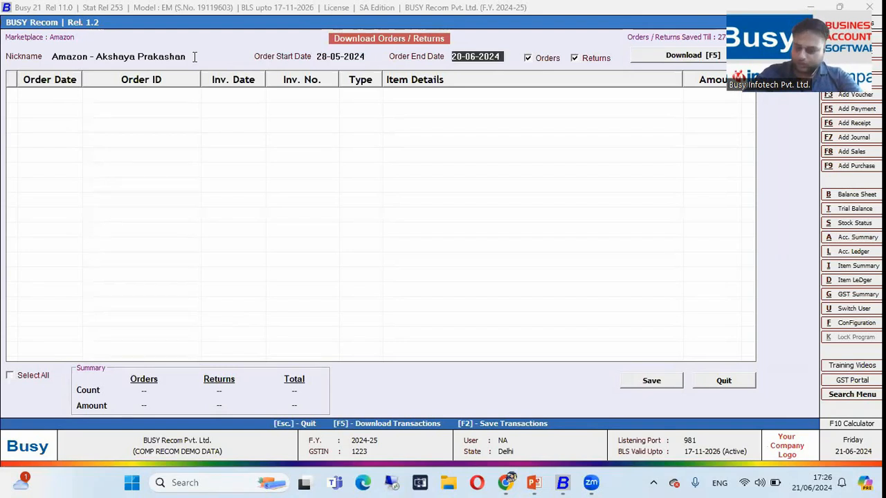
type("04-06")
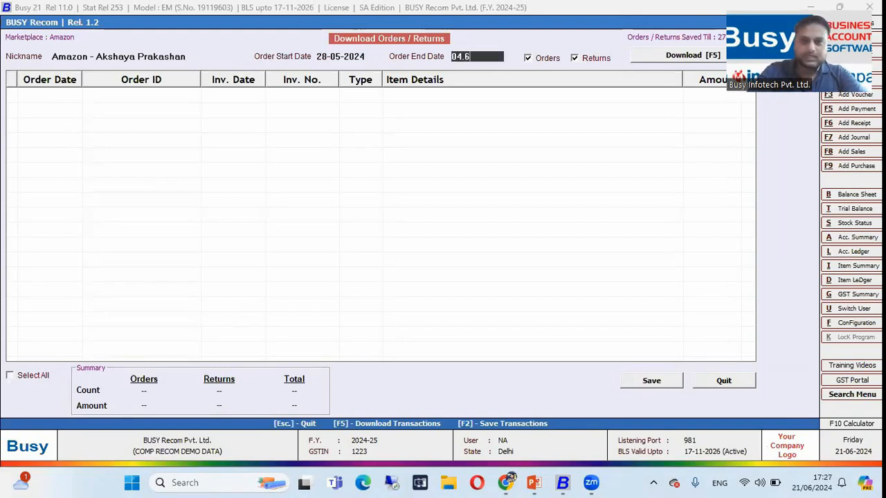
key("Return")
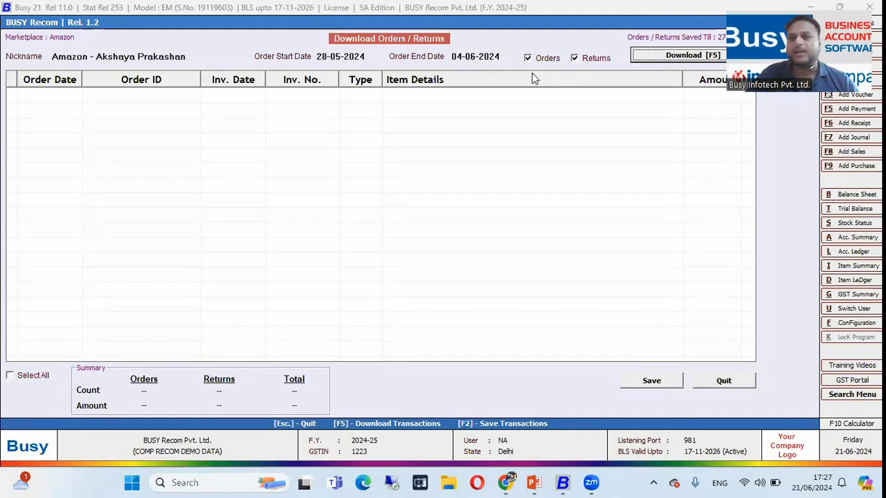
left_click(670, 60)
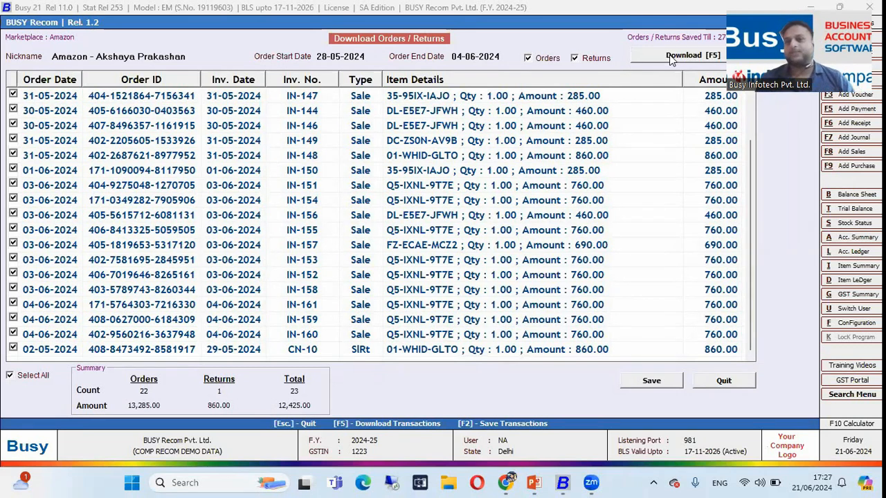
- Examine the downloaded sale and return rows, including their dates, invoice numbers, item details and amounts
left_click(397, 262)
key("Down")
key("Down")
key("Up")
key("Up")
key("Up")
key("Up")
key("Up")
key("Up")
key("Up")
key("Up")
key("Up")
key("Up")
key("Up")
key("Up")
key("Up")
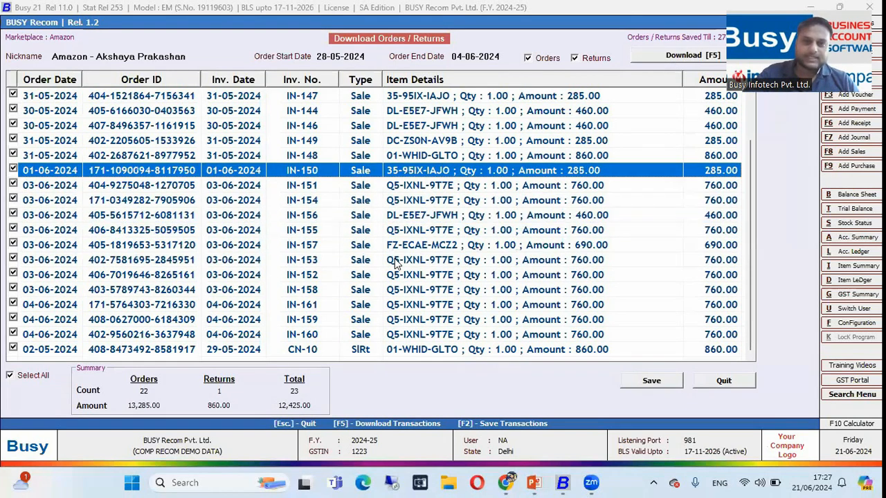
key("shift+Down")
key("shift+Down")
key("shift+Down")
key("shift+Down")
key("shift+Down")
key("shift+Down")
key("shift+Down")
key("shift+Down")
key("shift+Down")
key("shift+Down")
key("shift+Down")
key("shift+Down")
key("shift+Down")
key("shift+Down")
key("shift+Down")
key("shift+Down")
key("shift+Down")
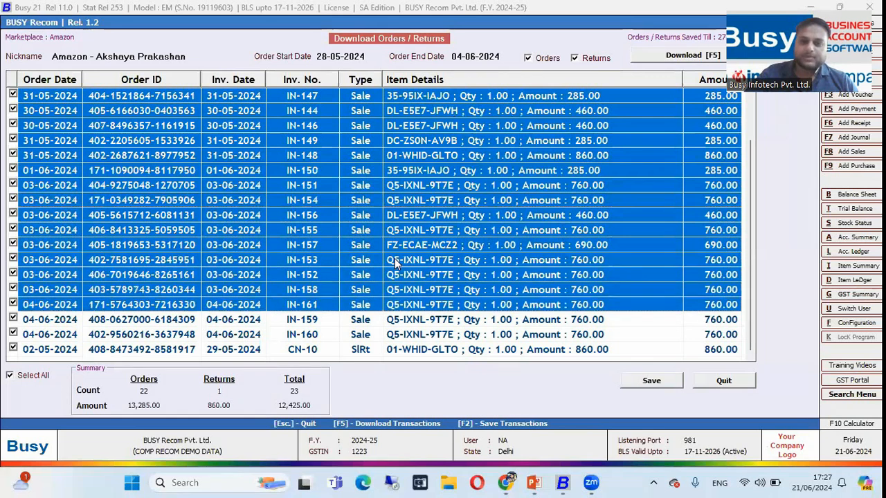
key("Down")
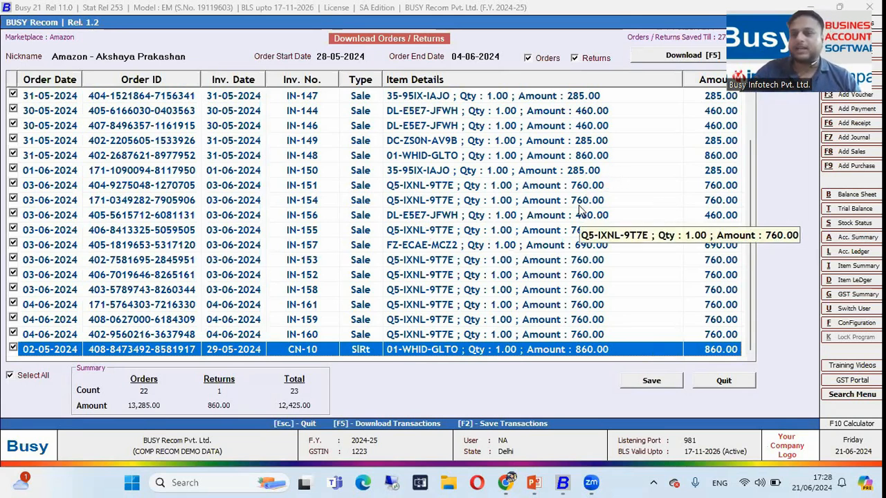
left_click(448, 99)
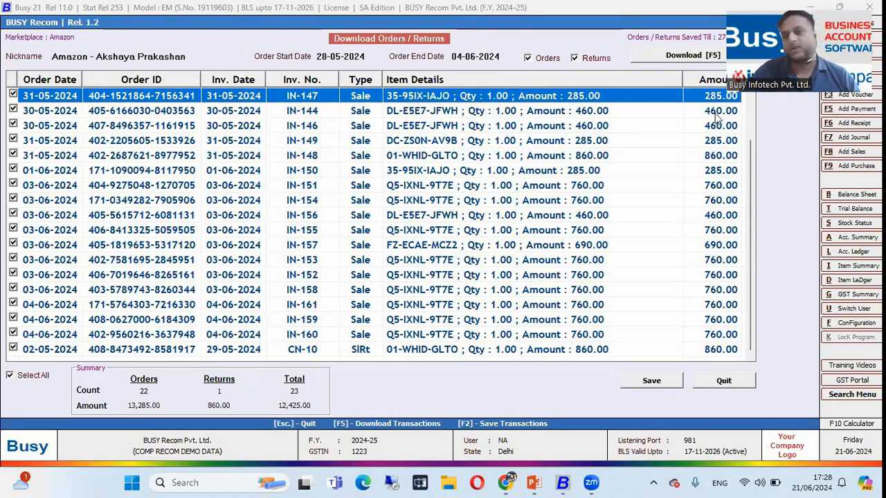
- Save all selected order and return vouchers and leave the order download window
left_click(652, 382)
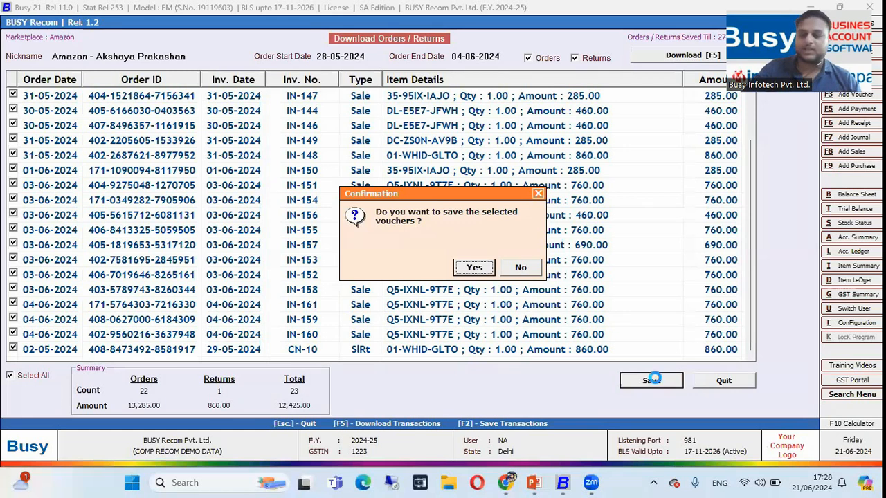
key("Return")
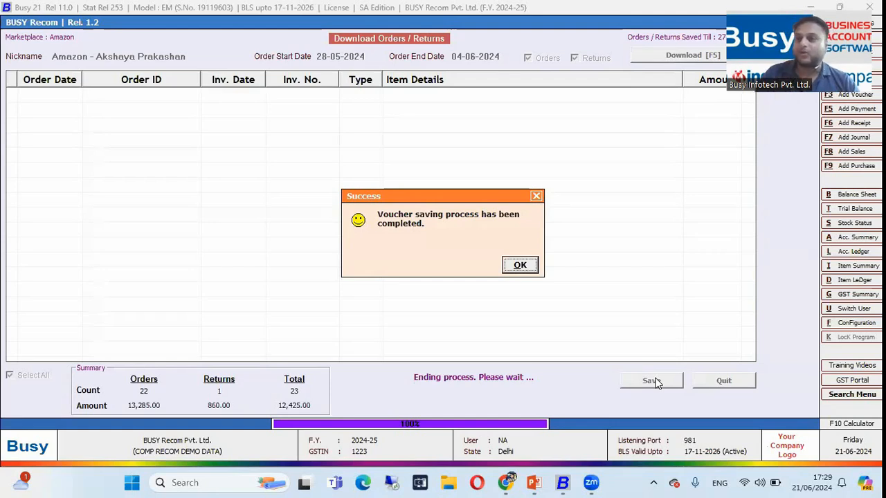
left_click(520, 265)
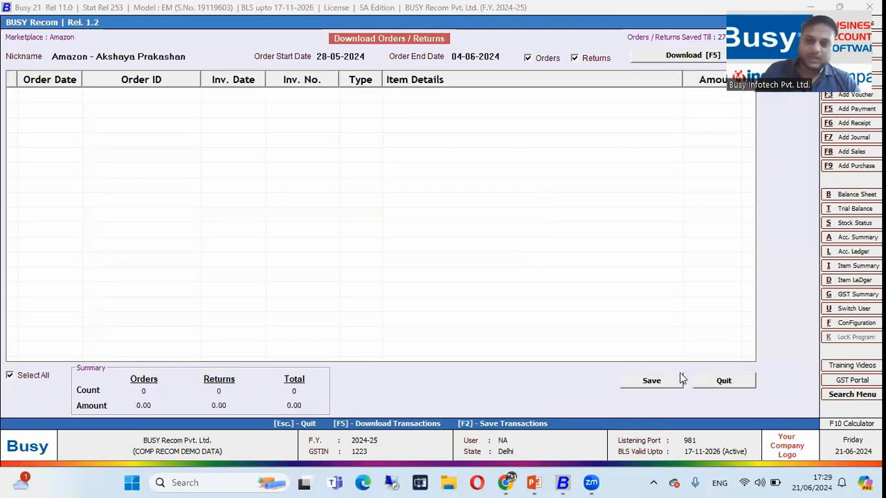
left_click(706, 378)
- Reopen the order download and fetch Amazon orders and returns from 05-06-2024 with the end date set to 12-06-2024
key("Return")
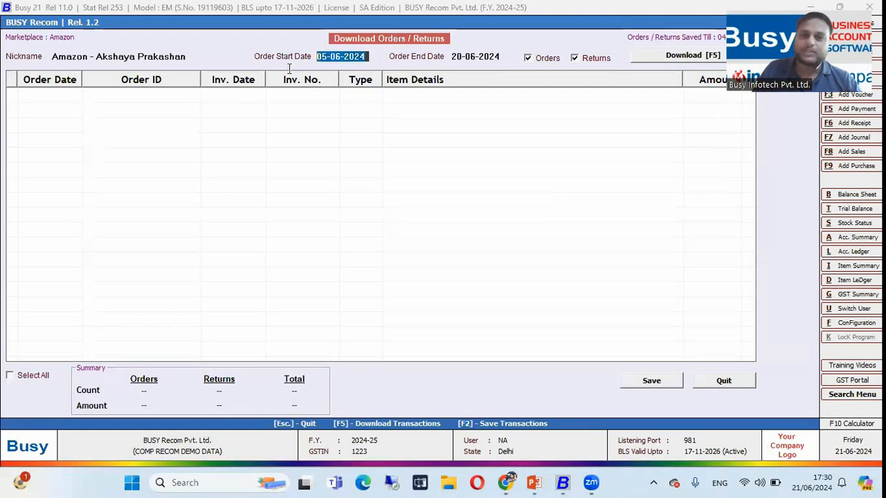
key("Return")
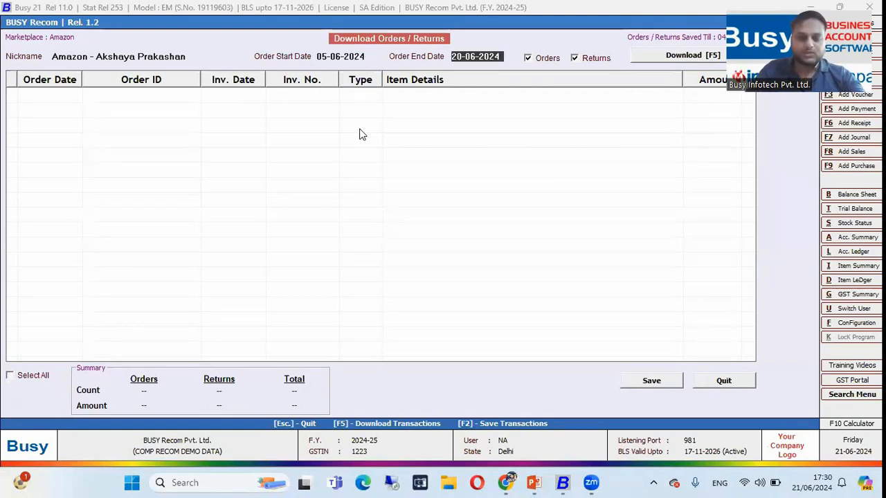
type("12.")
key("Return")
key("Return")
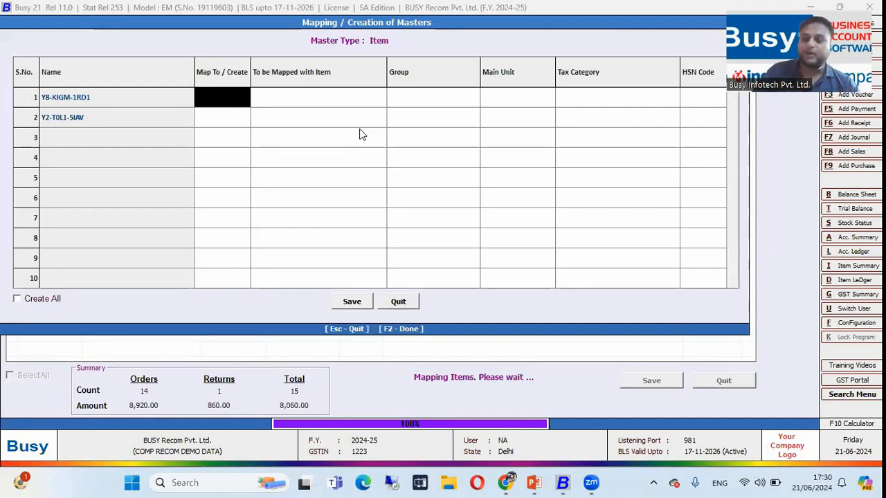
- Set item Y8-KIGM-1RD1 to be created as a new master in group General with main unit Pcs
key("Return")
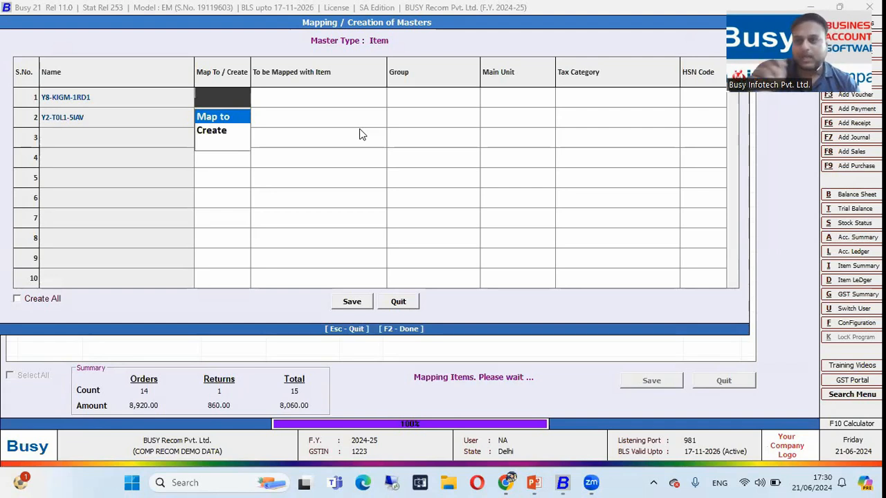
key("Down")
key("Return")
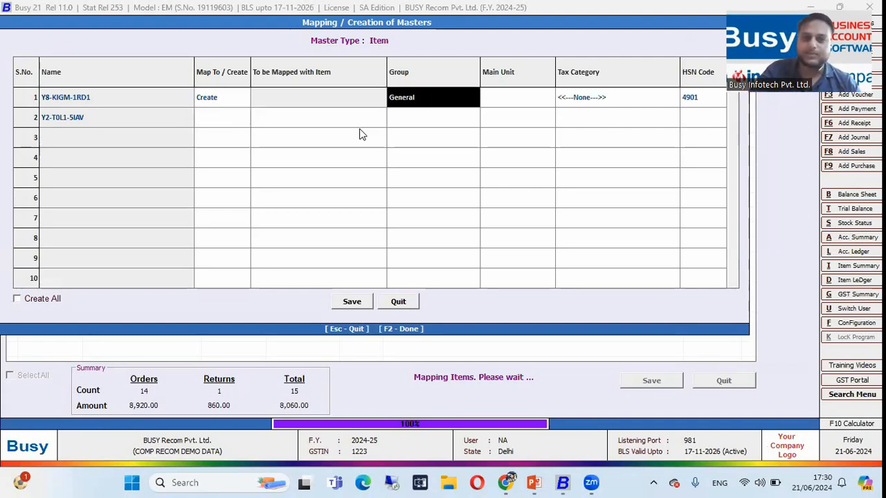
key("Return")
key("Return")
key("Return")
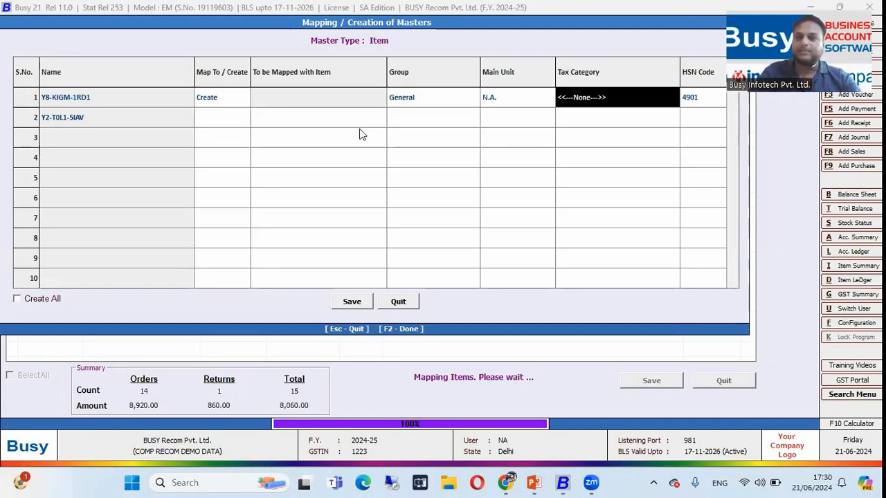
key("Left")
type("p")
key("Return")
- Set item Y2-T0L1-5IAV to be created as a new master in group General with main unit Pcs
left_click(219, 120)
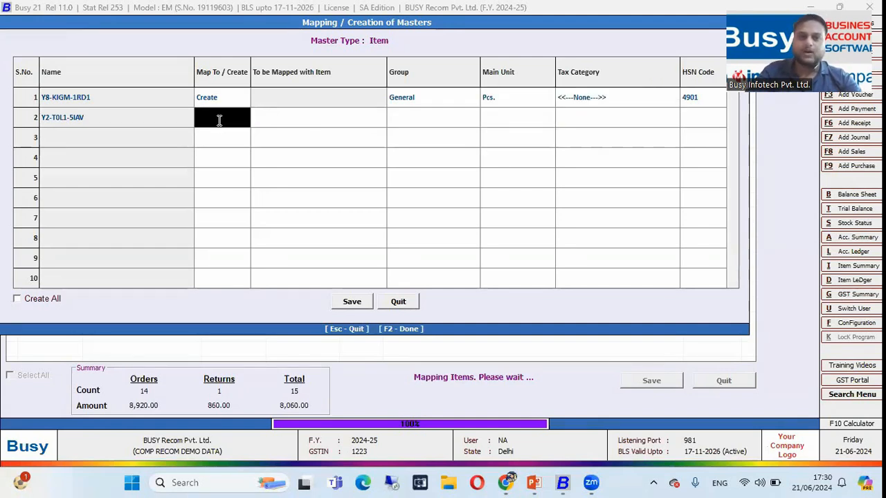
key("Return")
key("Down")
key("Return")
key("Return")
key("Return")
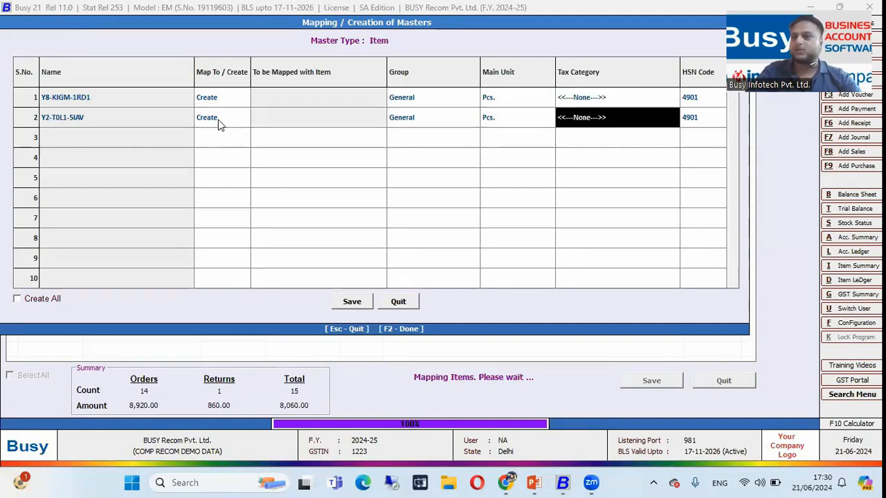
- Save the new item masters and return to the downloaded orders list
left_click(336, 309)
key("Return")
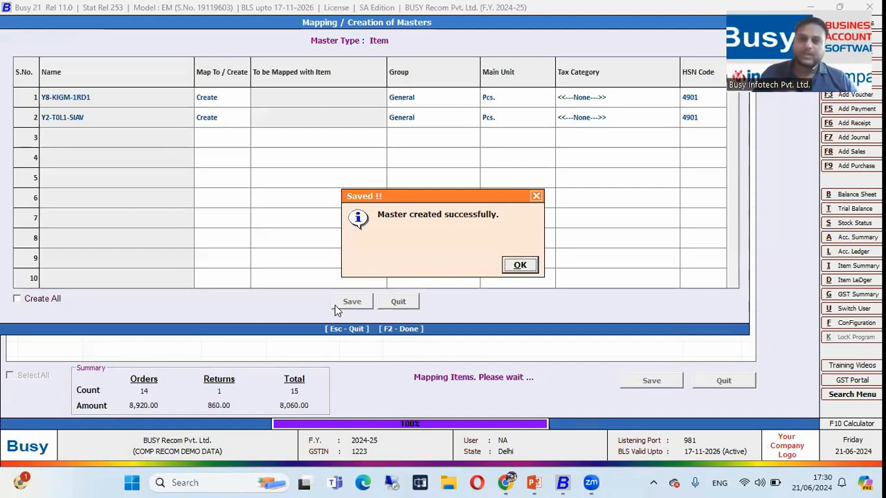
key("Return")
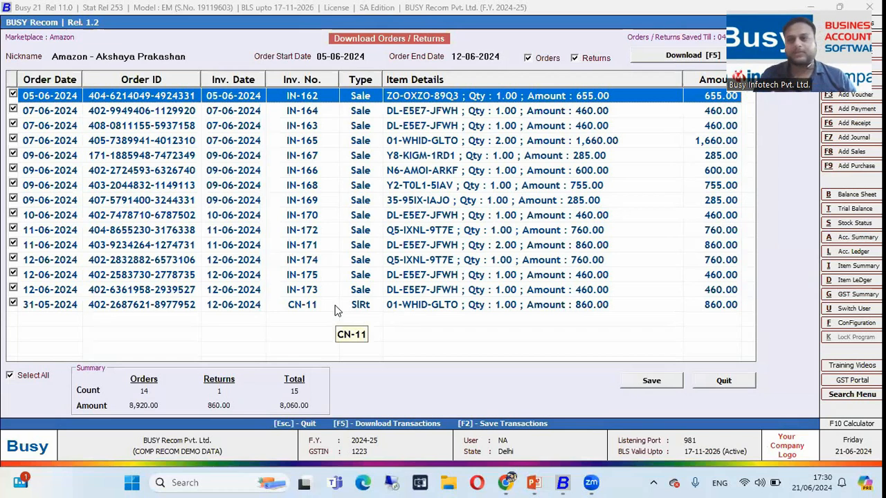
- Save the vouchers for the 05-06-2024 to 12-06-2024 orders and return to the plan overview
left_click(648, 382)
key("Return")
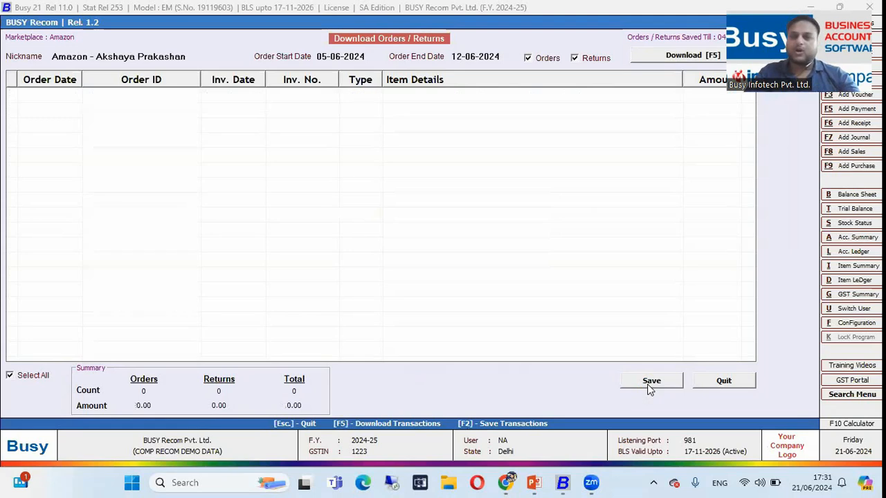
key("Escape")
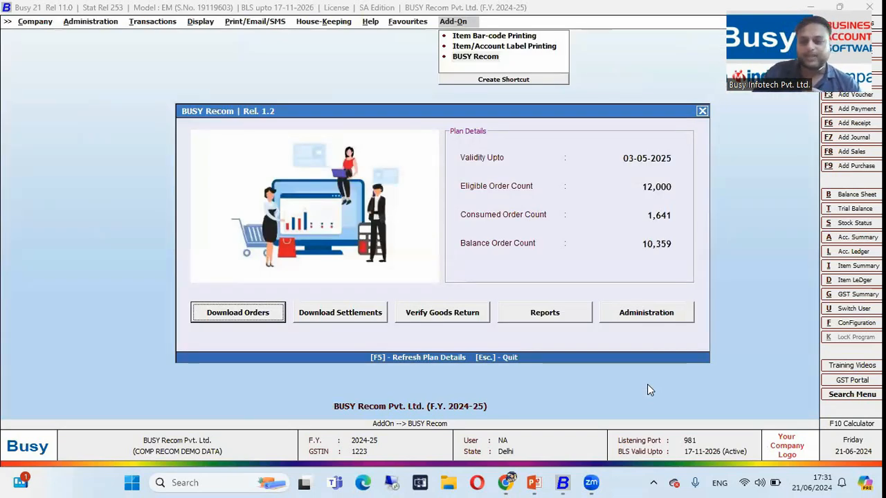
- Download the Amazon settlements for the period 06-05-2024 to 20-06-2024
key("Tab")
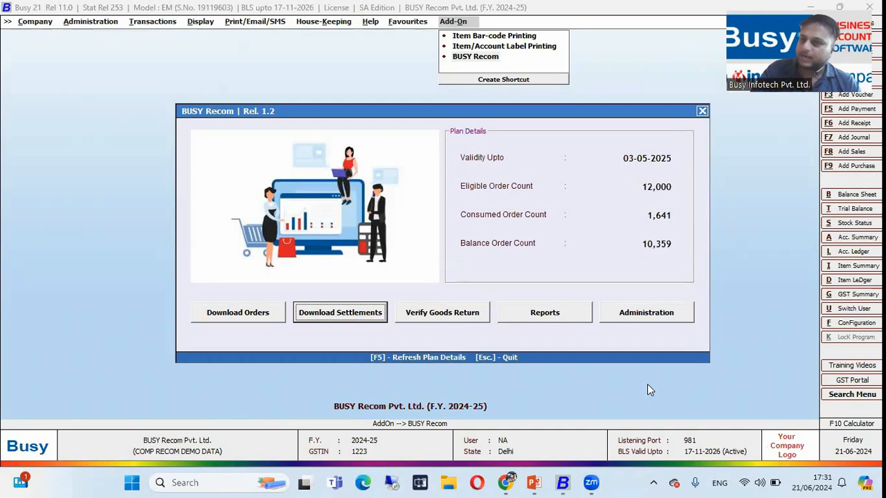
key("Return")
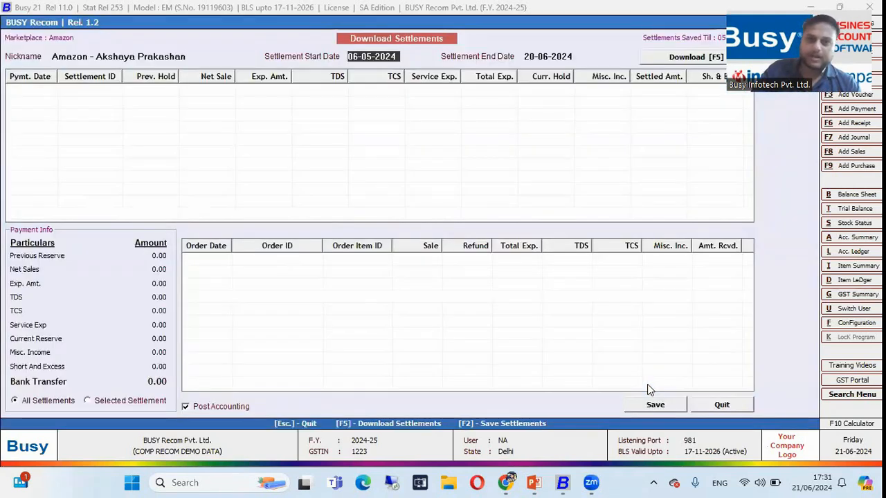
key("Return")
key("Return")
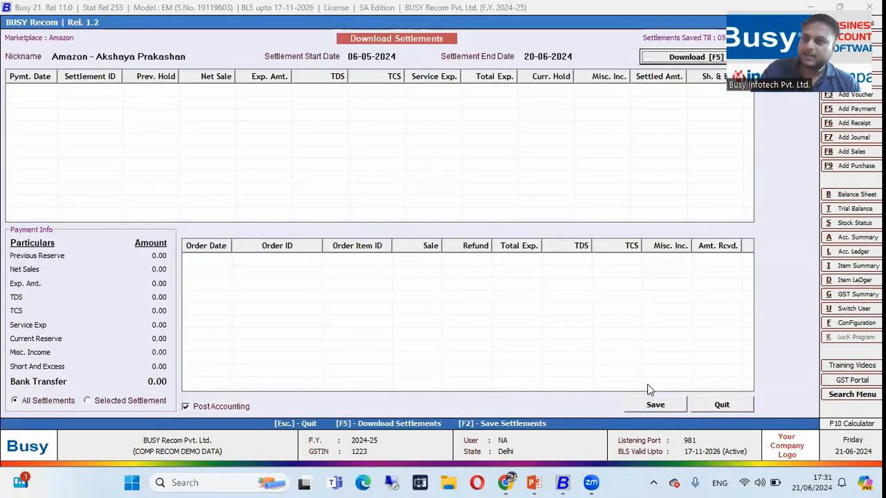
key("Return")
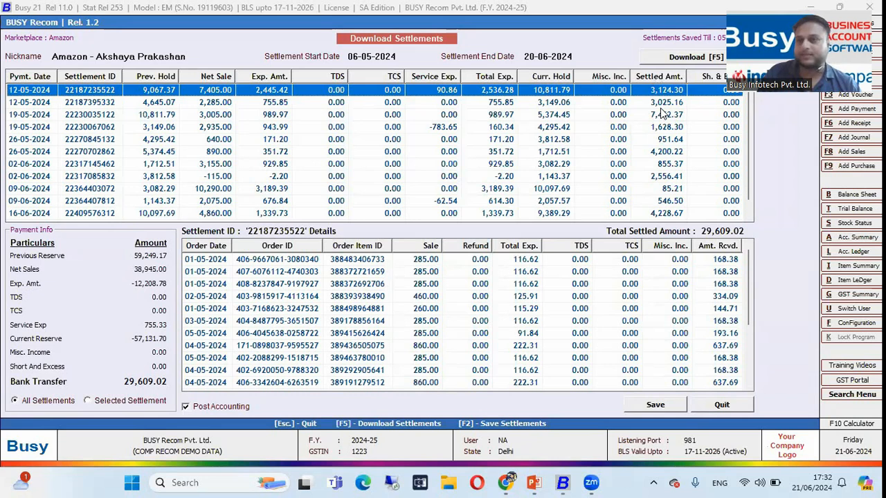
- Go through the downloaded settlements and examine the order-wise details of each one
key("Down")
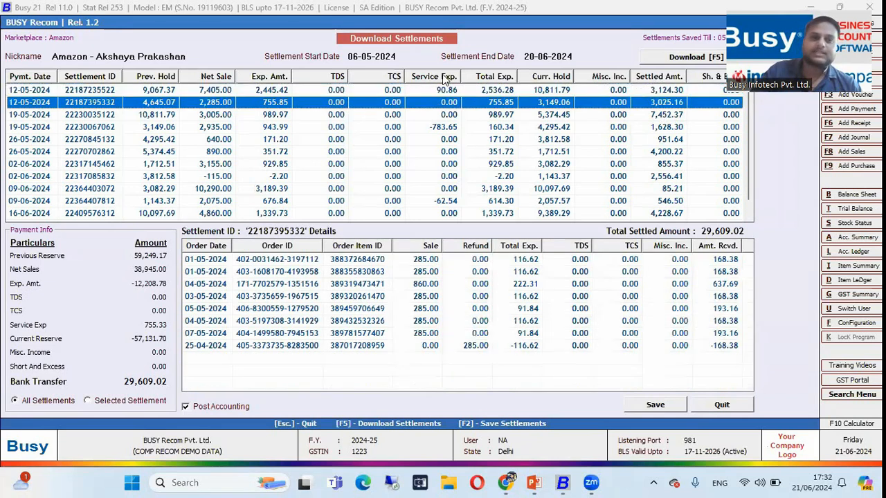
key("Up")
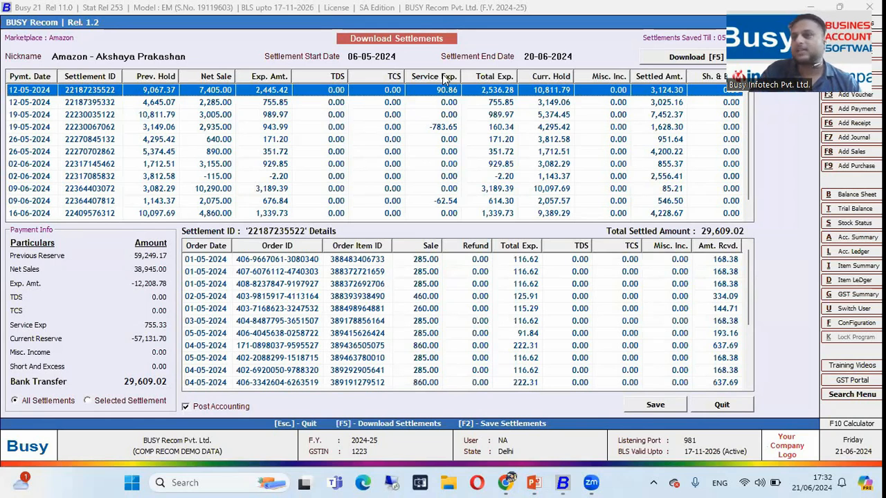
key("Down")
key("Down")
key("Down")
key("Down")
key("Down")
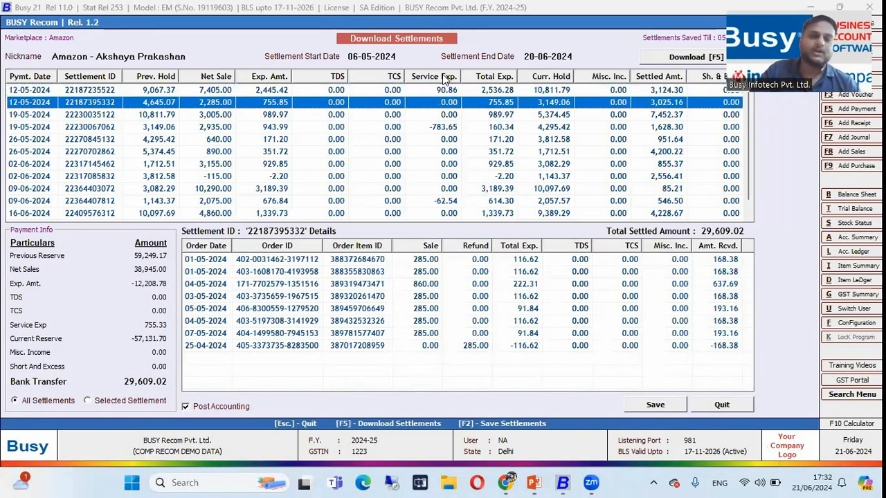
- Step through the settlements dated 12-05-2024 to 02-06-2024 and examine the sales, refunds and expenses behind each
key("Down")
key("Down")
key("Down")
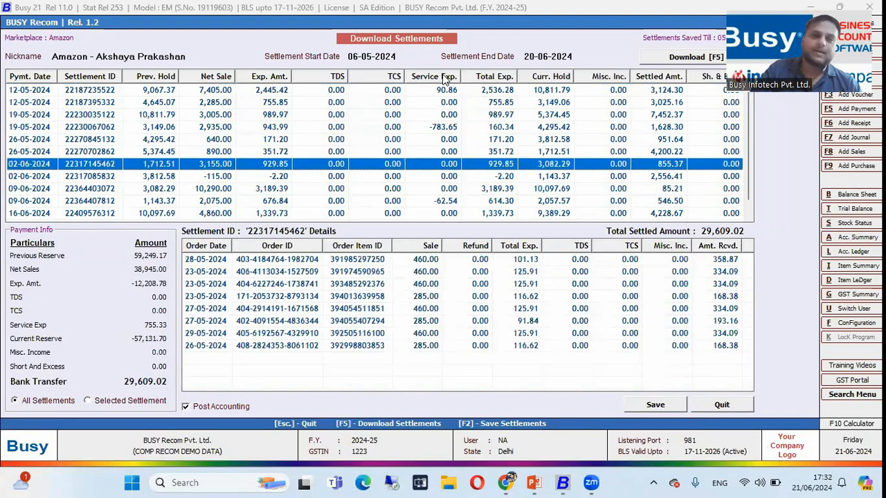
key("Up")
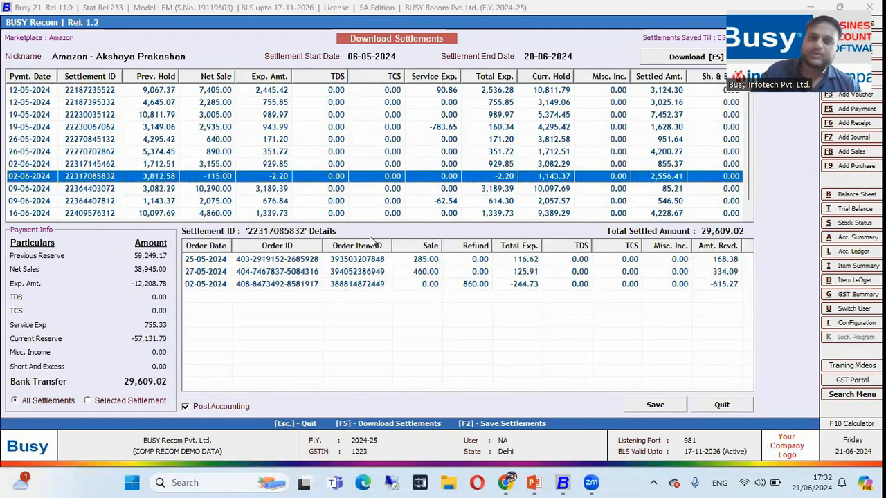
key("Up")
key("Up")
key("Up")
key("Up")
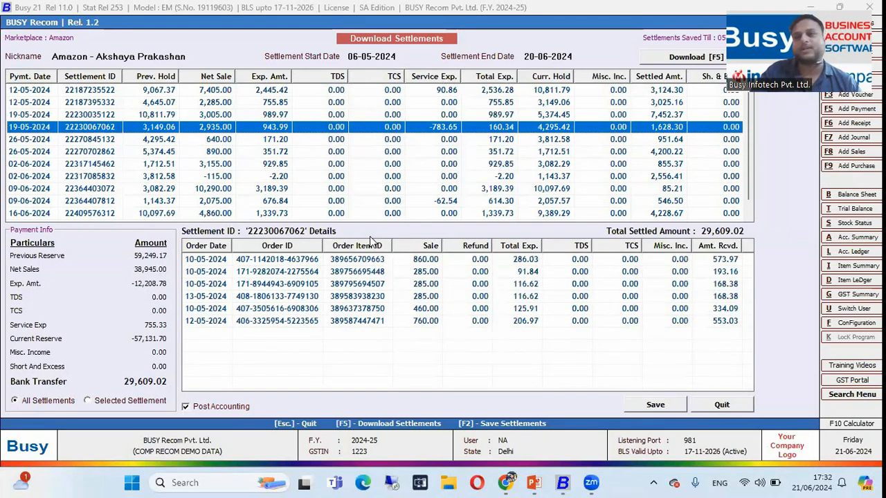
key("Up")
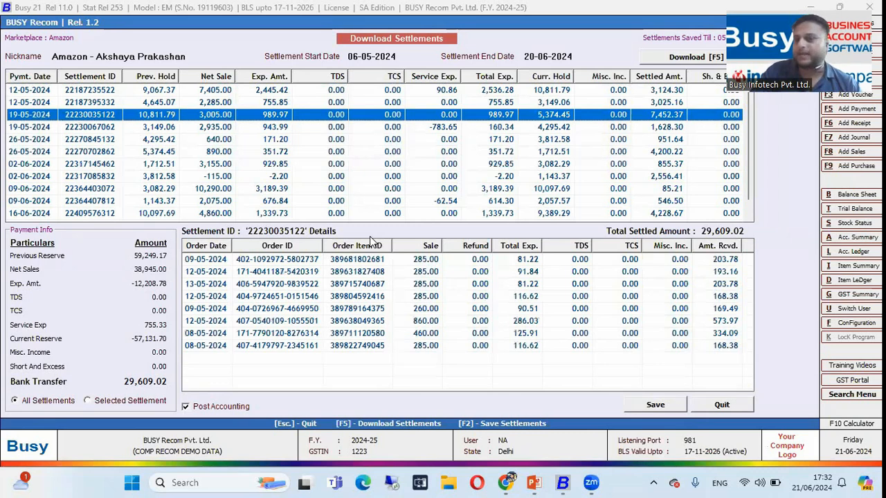
key("Up")
key("Up")
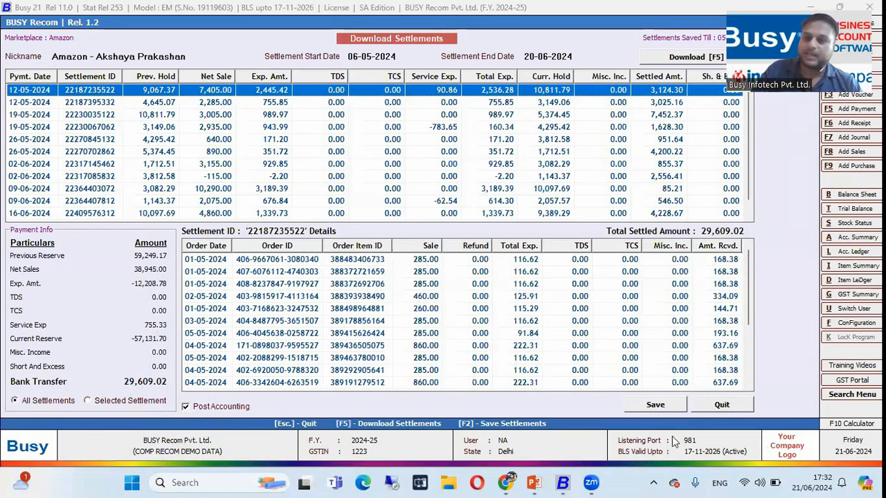
- Save all downloaded settlements with accounting posted and return to the plan overview
left_click(655, 405)
key("Return")
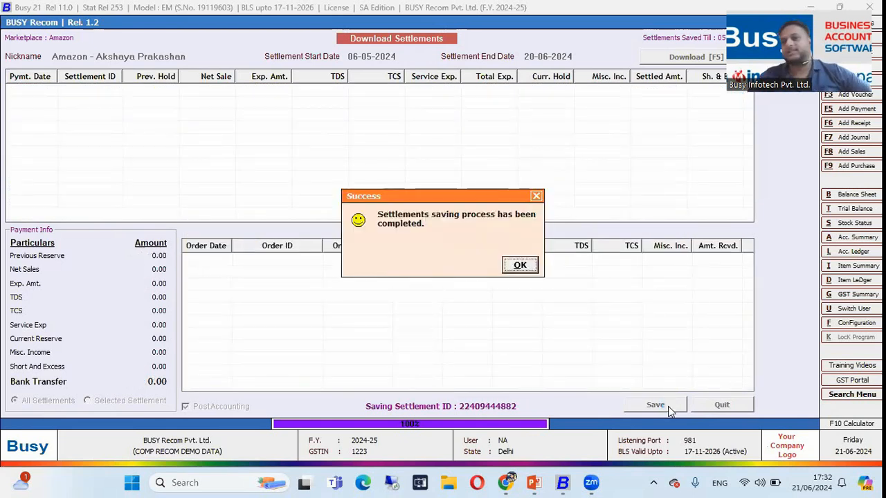
key("Return")
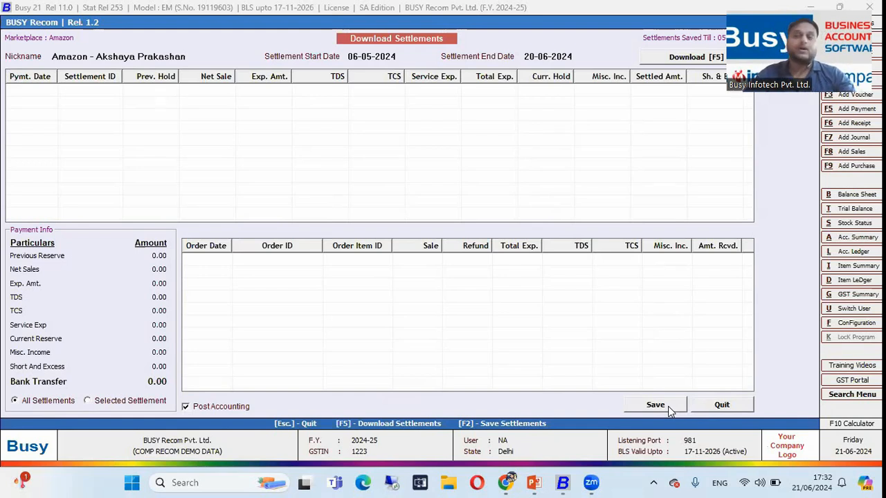
key("Escape")
- Load the Amazon goods returns pending for verification for the period 01-04-2024 to 16-06-2024
key("Right")
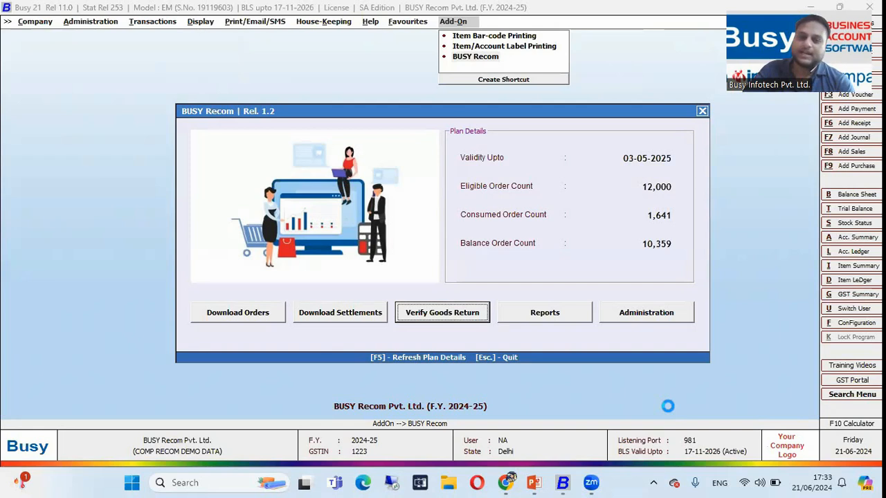
key("Return")
key("Return")
key("Return")
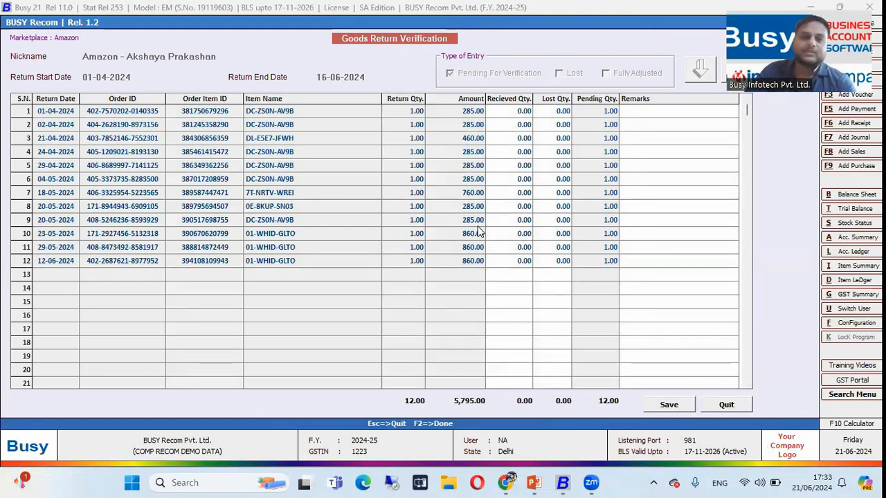
- Examine the pending goods returns by date and check the order details and quantity columns of the first entry
left_click(52, 114)
key("Down")
key("Down")
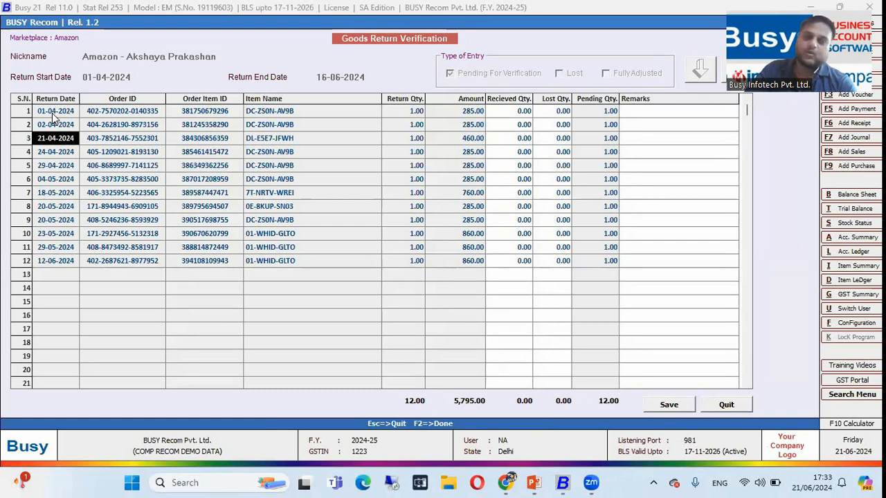
key("Down")
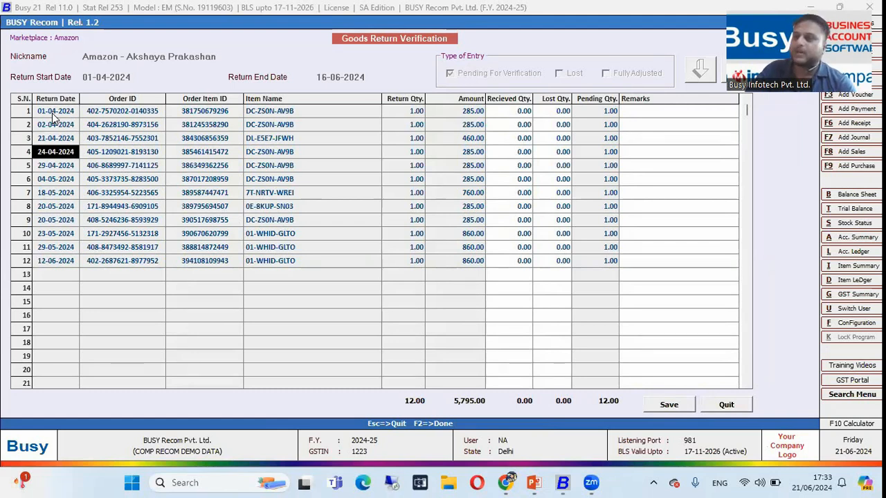
key("Up")
key("Up")
key("Up")
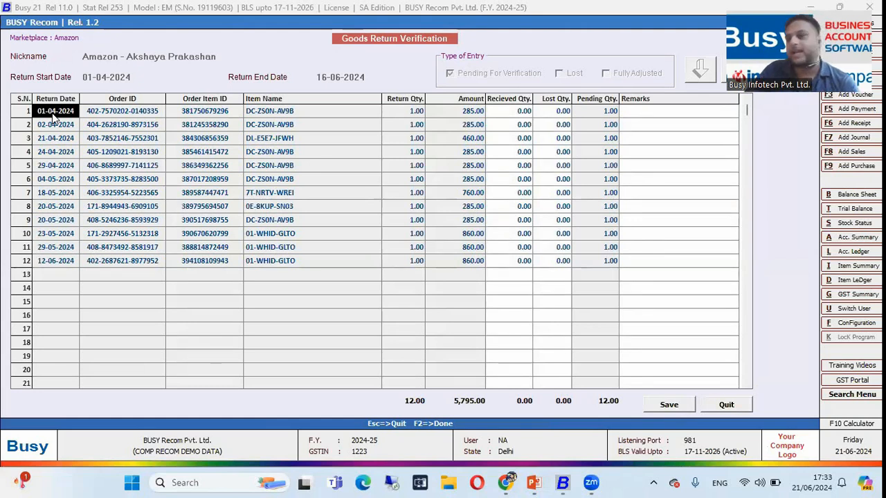
key("Right")
key("Right")
key("Right")
key("Right")
key("Right")
key("Right")
key("Right")
key("Left")
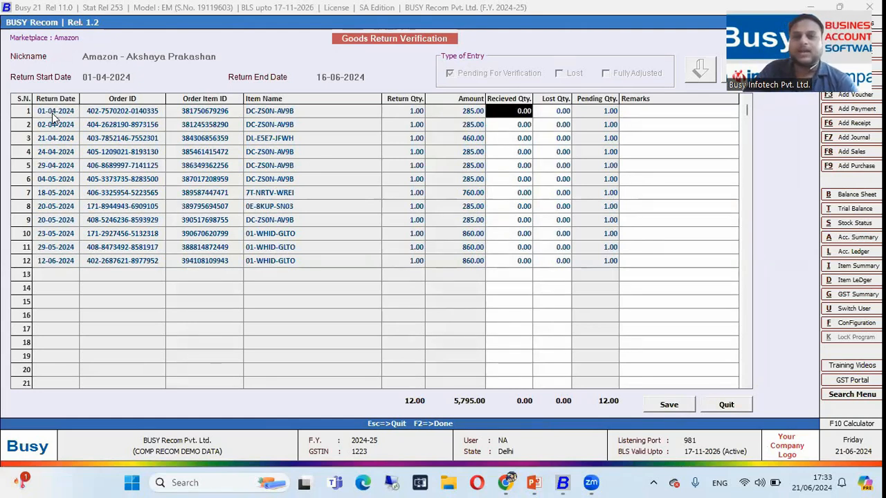
left_click(53, 113)
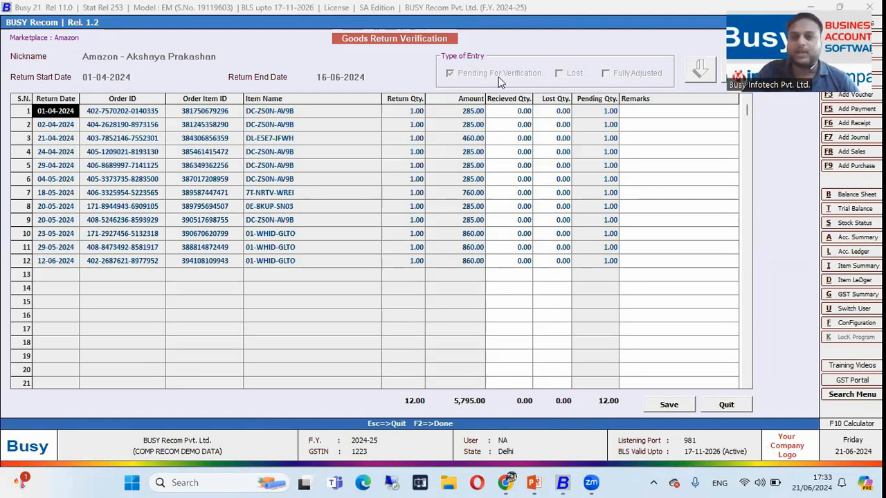
- Set the received quantity of the 01-04-2024 return to 1 and the lost quantity of the 02-04-2024 return to 1
left_click(520, 113)
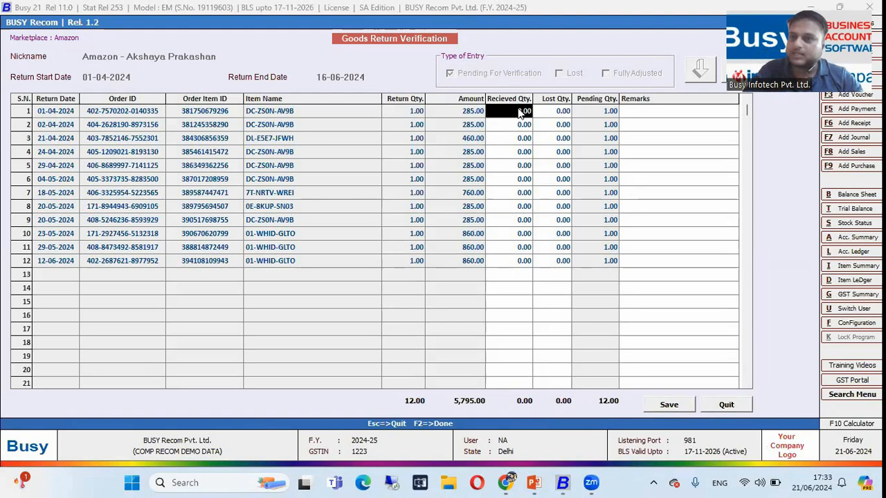
type("1")
key("Return")
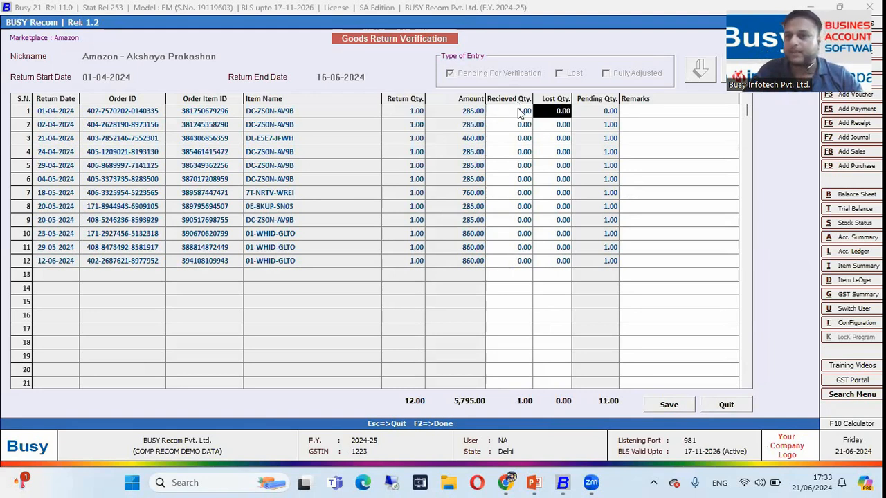
key("Down")
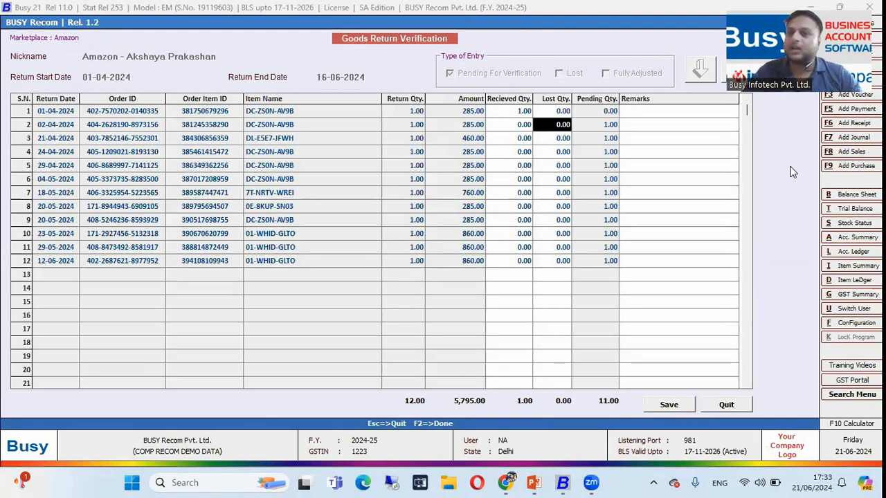
type("1")
key("Return")
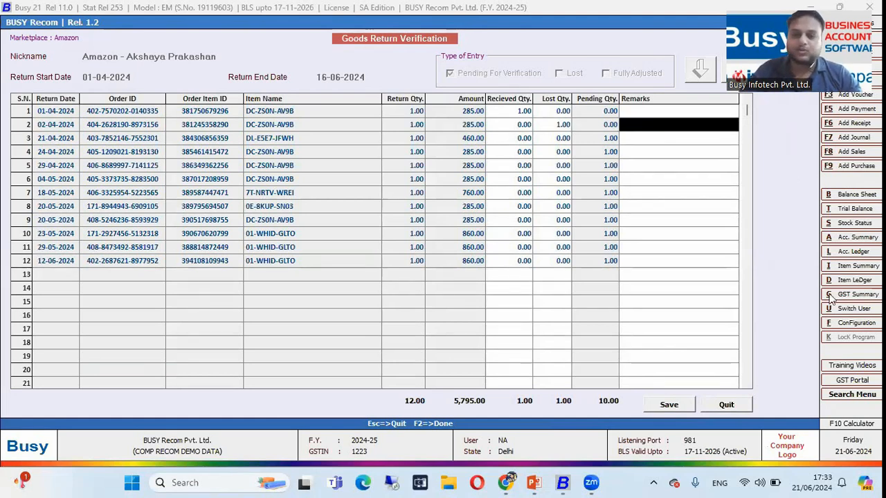
- Save the goods return verification and reload the returns still pending for verification
key("F2")
key("Return")
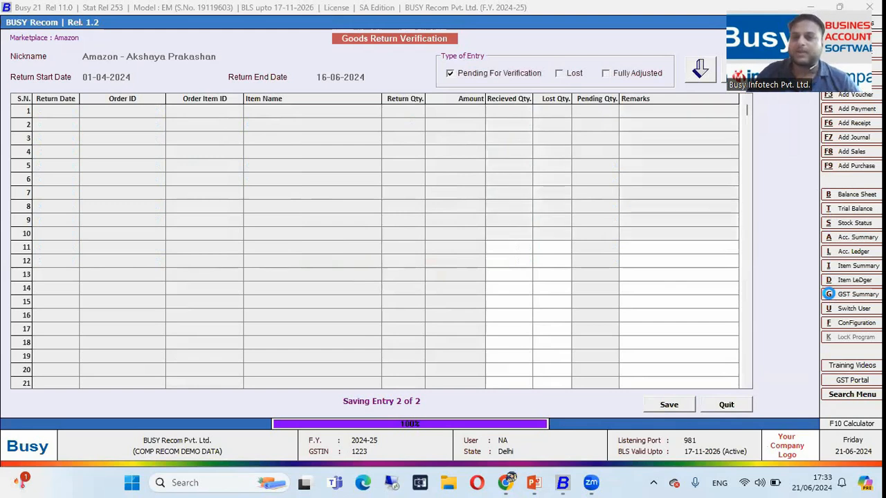
key("Return")
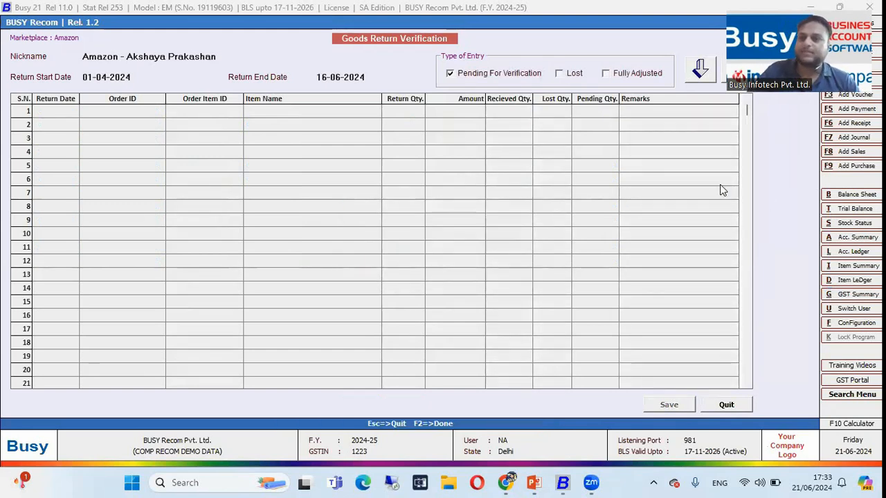
left_click(700, 69)
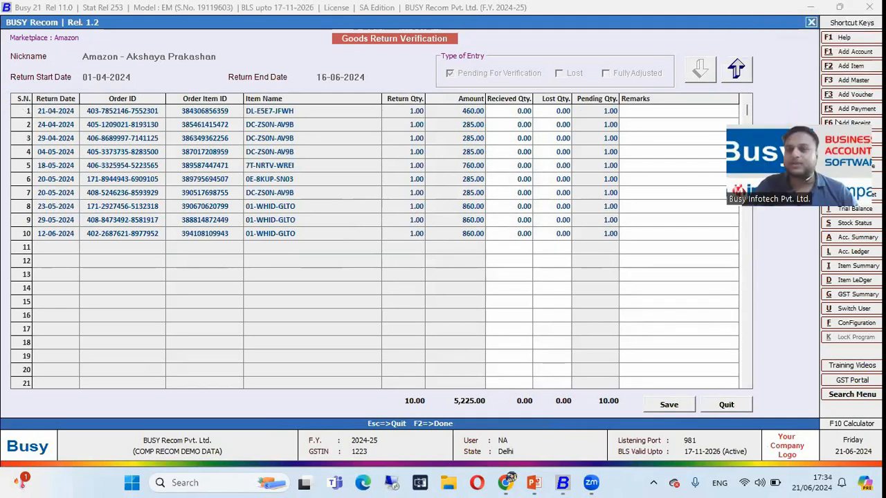
- Clear the loaded returns, load only the Fully Adjusted entries and check their received and lost quantities
left_click(735, 69)
left_click(478, 265)
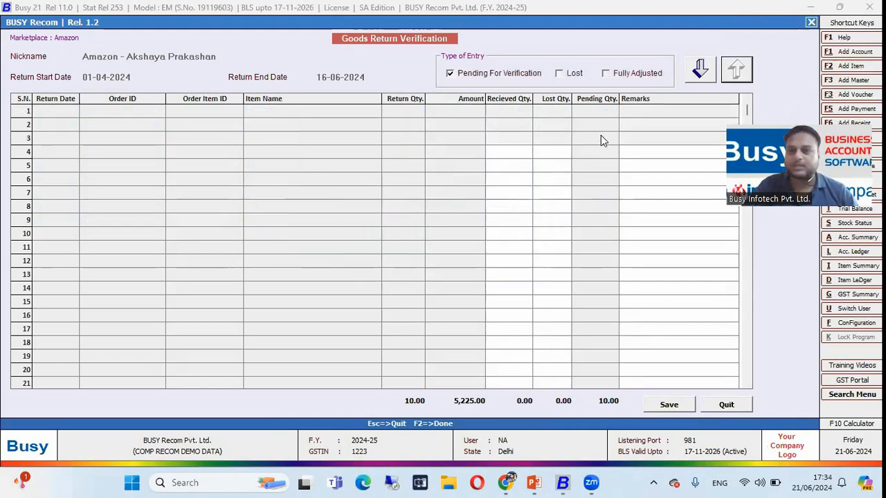
left_click(625, 77)
left_click(575, 75)
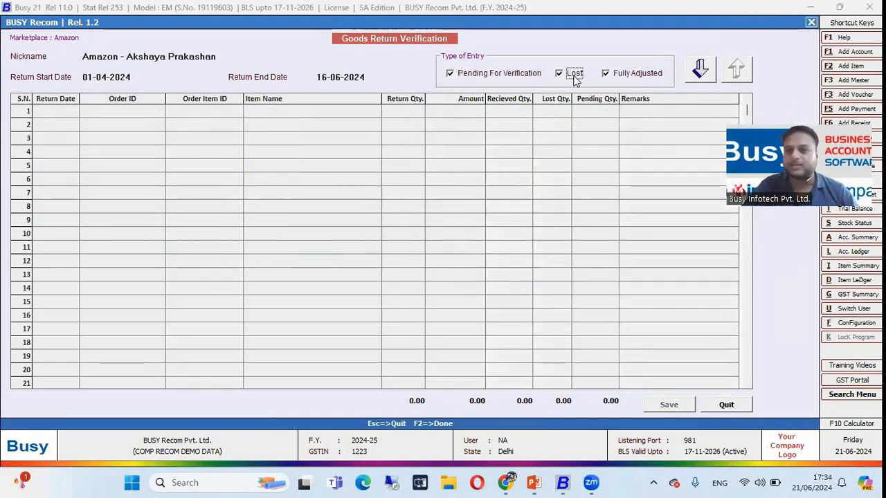
left_click(560, 74)
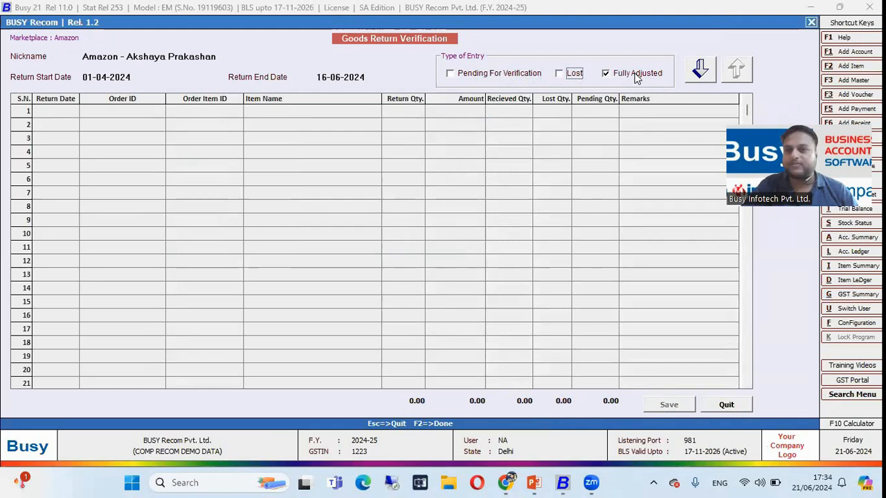
left_click(699, 67)
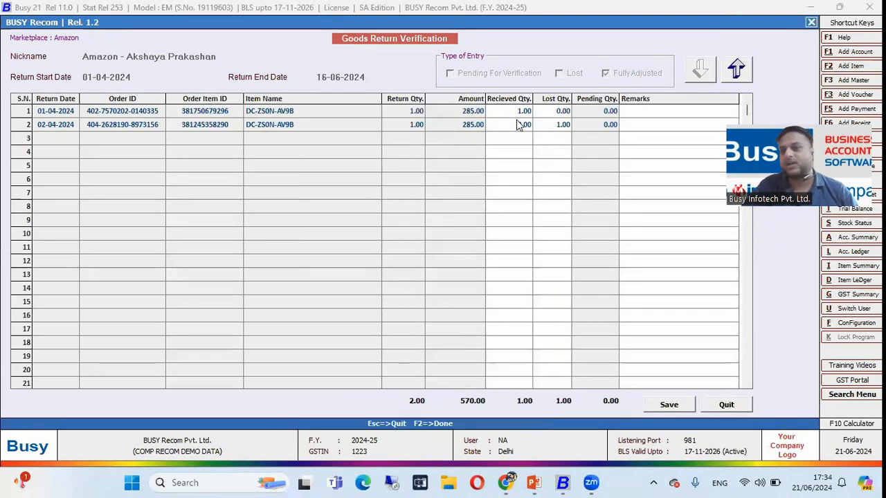
left_click(500, 115)
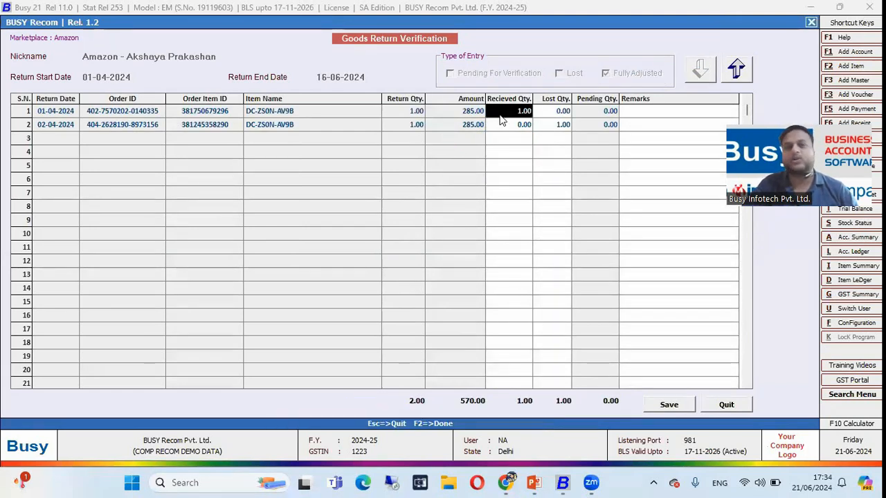
left_click(555, 124)
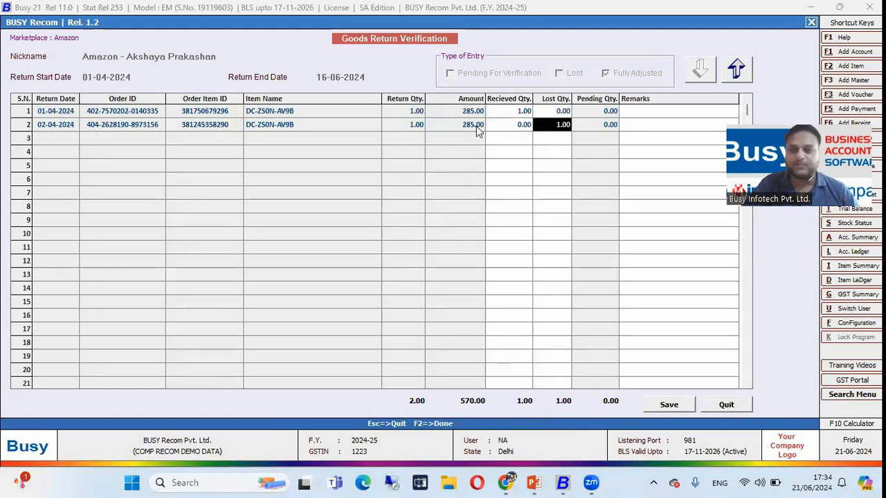
- Reload the returns for Lost and Fully Adjusted entries and close the goods return verification
left_click(740, 71)
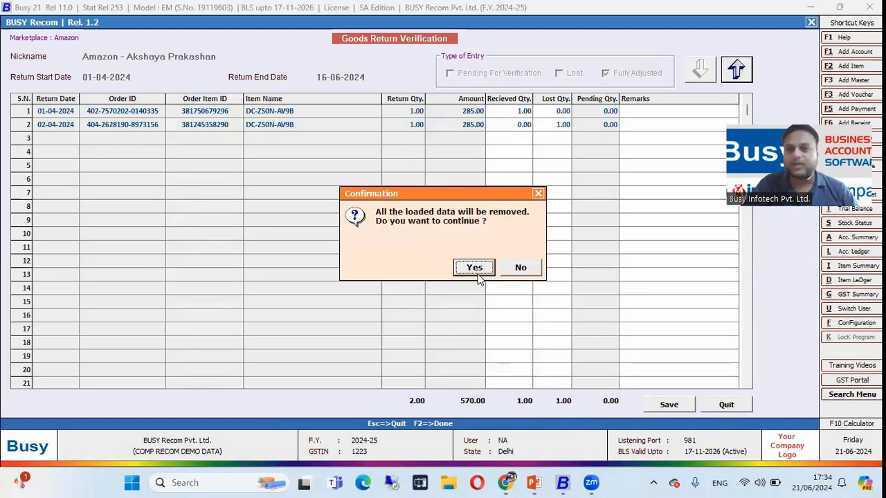
left_click(476, 270)
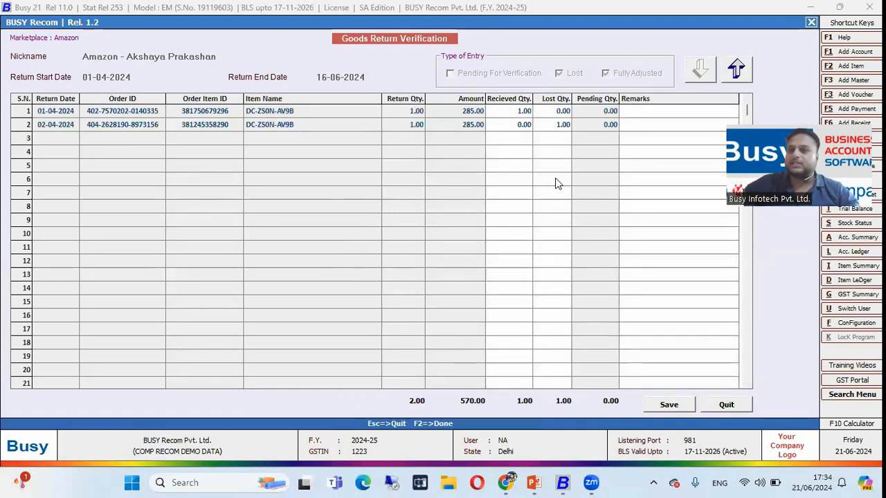
key("Escape")
key("Left")
key("Return")
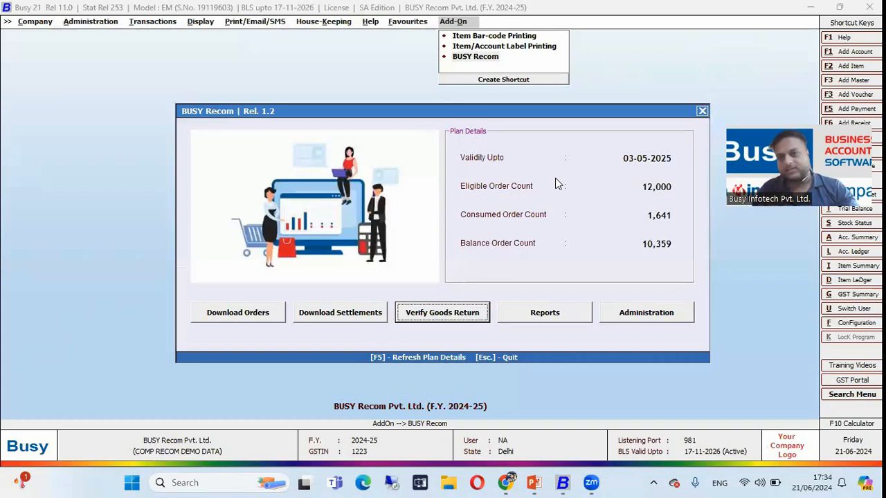
- Generate the Amazon Payment Reconciliation report for 01-04-2024 to 16-06-2024 with all entries, no items or expense break-up, ignoring differences up to Rs. 1
key("Tab")
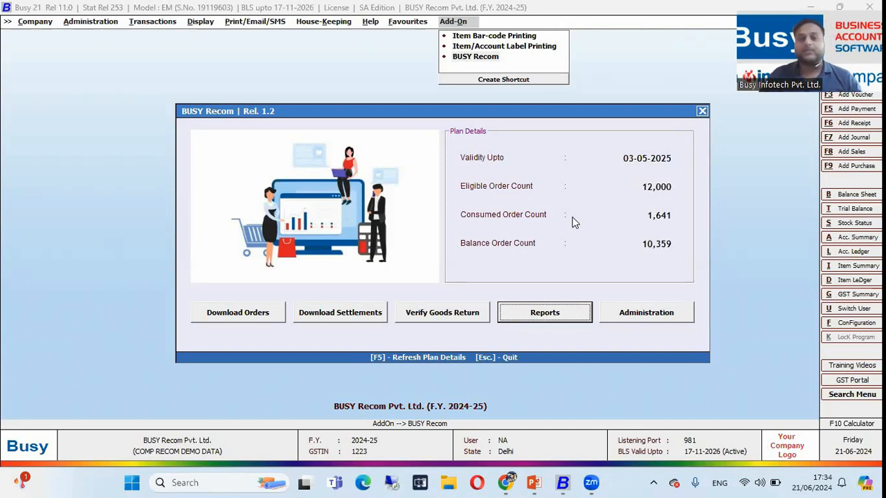
left_click(549, 310)
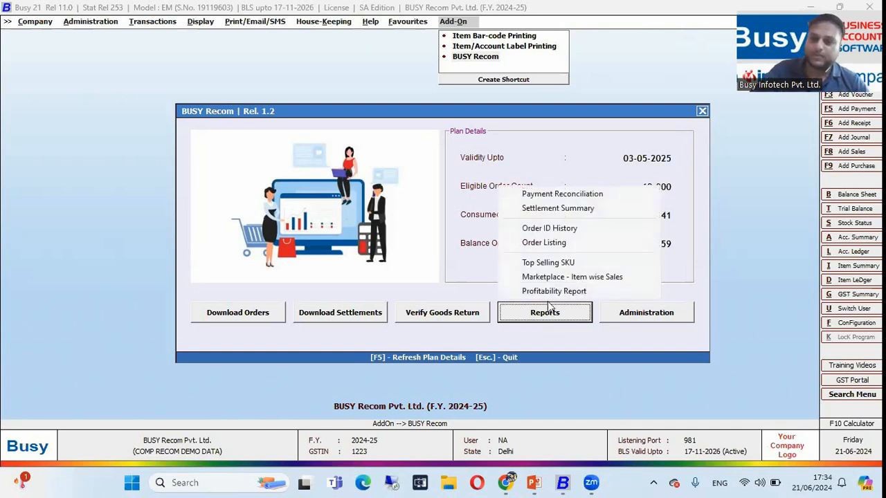
left_click(555, 195)
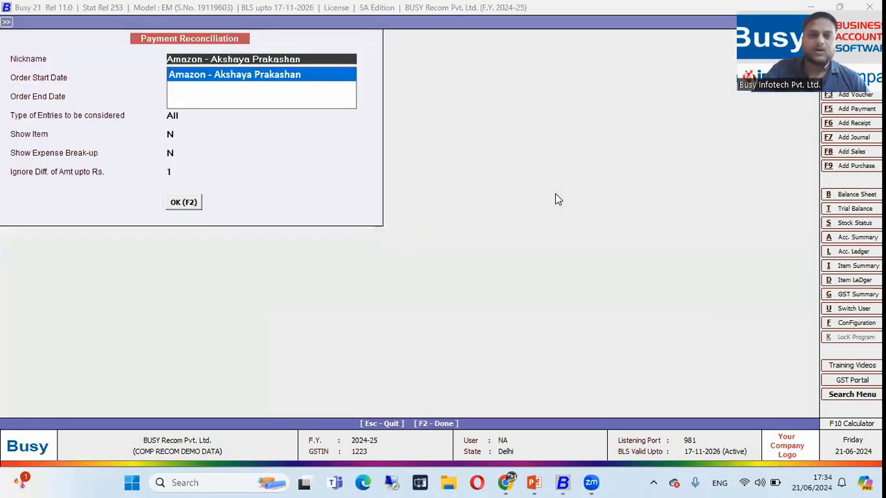
key("Return")
key("Return")
key("Return")
key("Return")
key("Return")
key("Return")
key("Return")
key("Return")
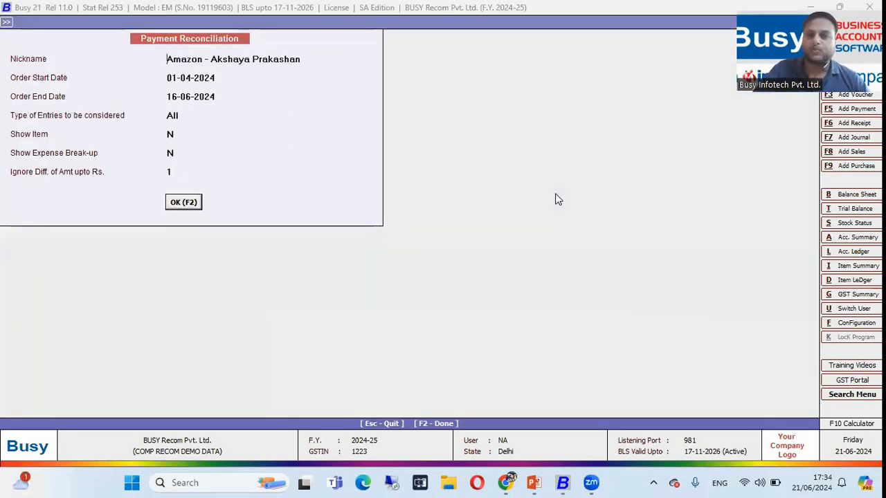
key("F2")
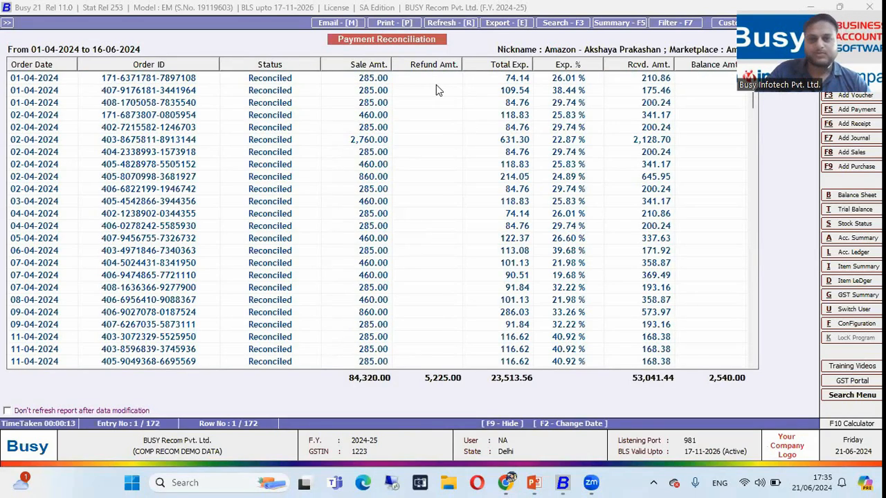
- Examine the reconciliation status, expenses and refunds of the orders up to the partially reconciled order dated 02-05-2024
left_click(295, 82)
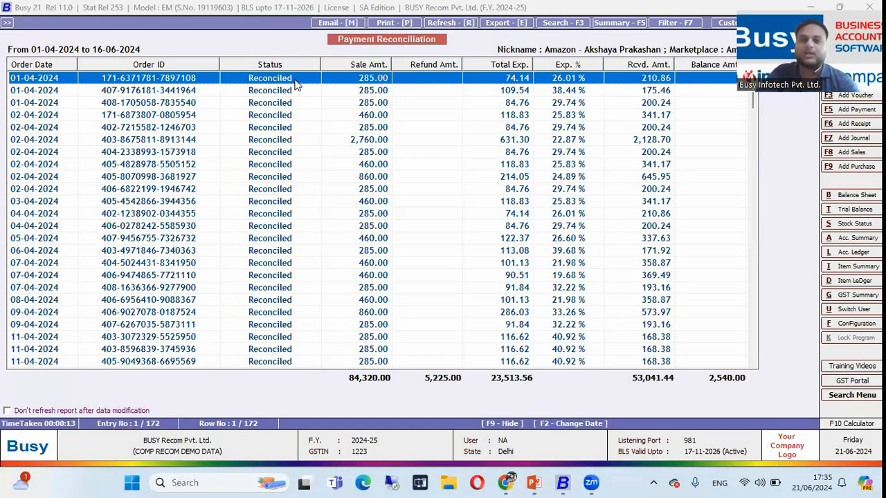
key("Down")
key("Down")
key("Down")
key("Down")
key("Down")
key("Down")
key("Down")
key("Down")
key("Down")
key("Down")
key("Down")
key("Down")
key("Down")
key("Down")
key("Down")
key("Down")
key("Down")
key("Down")
key("Down")
key("Down")
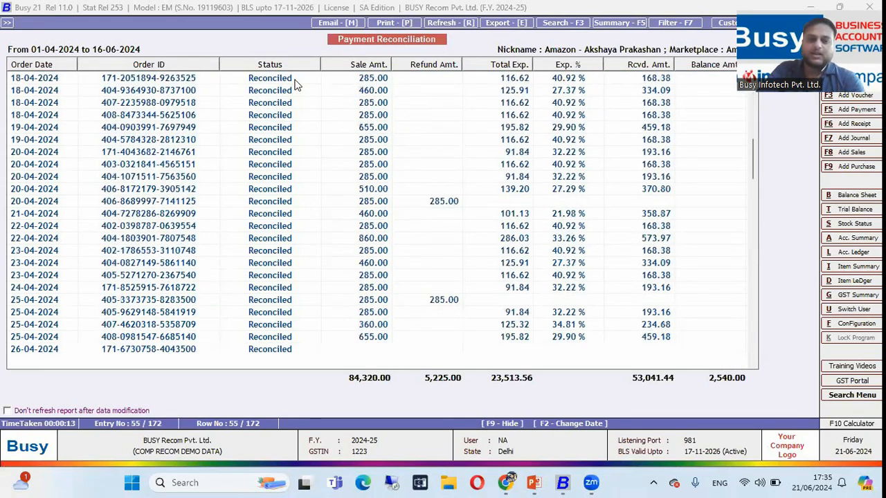
key("Down")
key("Down")
key("Down")
key("Down")
key("Down")
key("Down")
key("Down")
key("Down")
key("Down")
key("Down")
key("Down")
key("Down")
key("Down")
key("Down")
key("Down")
key("Down")
key("Down")
key("Down")
key("Down")
key("Down")
key("Up")
key("Up")
key("Up")
key("Up")
key("Up")
key("Up")
key("Up")
key("Up")
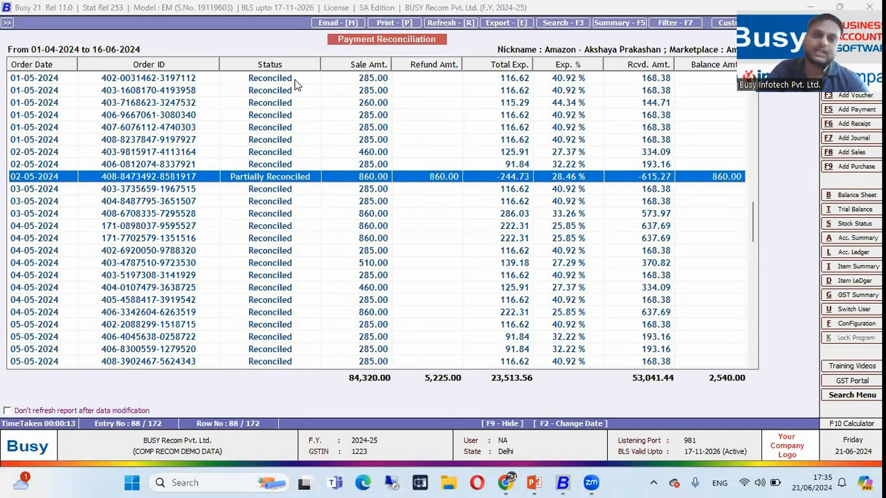
- Review the remaining orders to the end of the reconciliation report and highlight the payment-awaited orders dated 12-06-2024
key("Down")
key("Down")
key("Down")
key("Down")
key("Down")
key("Down")
key("Down")
key("Down")
key("Down")
key("Down")
key("Down")
key("Down")
key("Down")
key("Down")
key("Down")
key("Down")
key("Down")
key("Down")
key("Down")
key("Down")
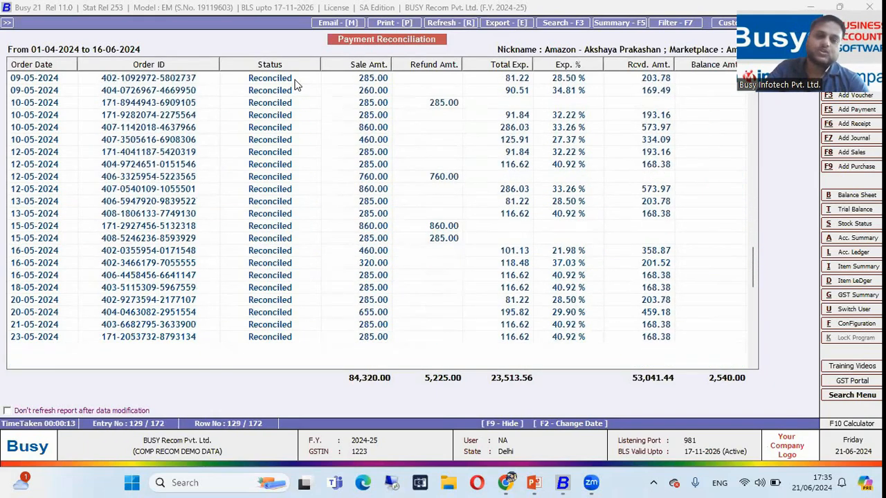
key("Down")
key("Down")
key("Down")
key("Down")
key("Down")
key("Down")
key("Down")
key("Down")
key("Down")
key("Down")
key("Down")
key("Down")
key("Down")
key("Down")
key("Down")
key("Down")
key("Down")
key("Down")
key("Down")
key("Down")
key("Down")
key("Down")
key("Down")
key("Down")
key("Down")
key("Down")
key("Down")
key("Down")
key("Down")
key("Down")
key("Down")
key("Down")
key("Down")
key("Down")
key("Down")
key("Down")
key("Down")
key("Down")
key("shift+Up")
key("shift+Up")
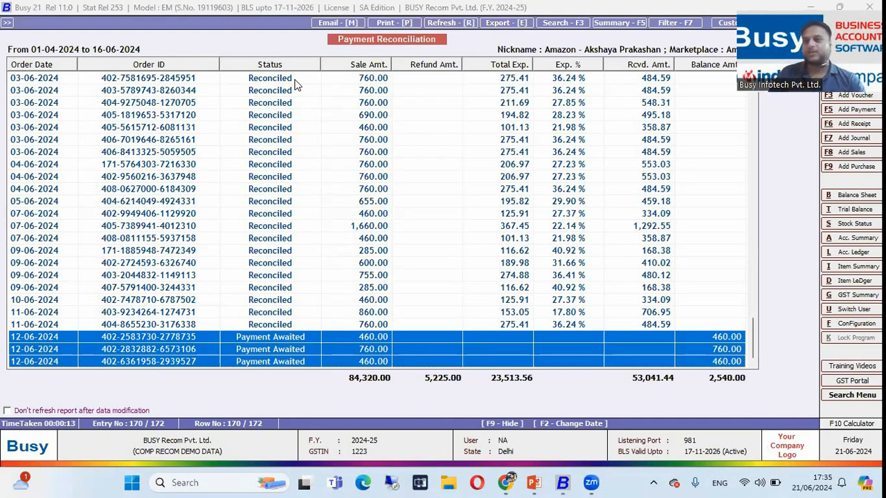
- Close the reconciliation and generate the Amazon Settlement Summary for 01-04-2024 to 16-06-2024, opening the first settlement dated 05-04-2024
key("Escape")
key("Escape")
key("Escape")
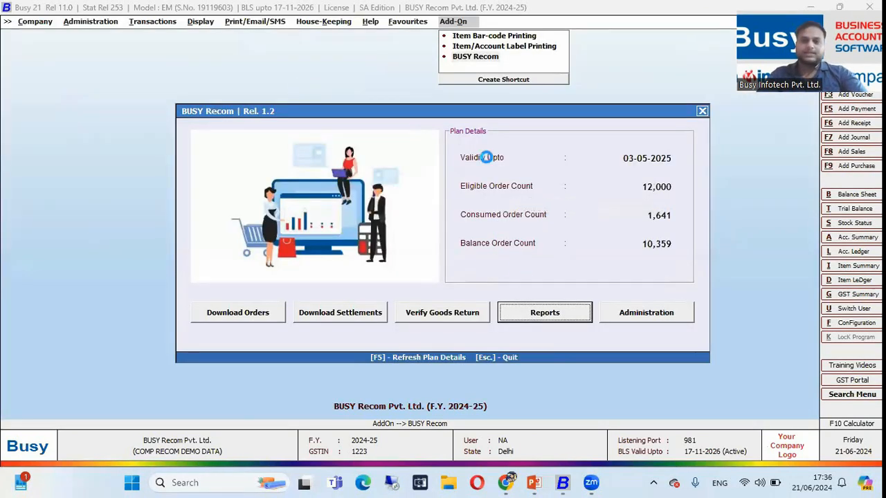
key("F2")
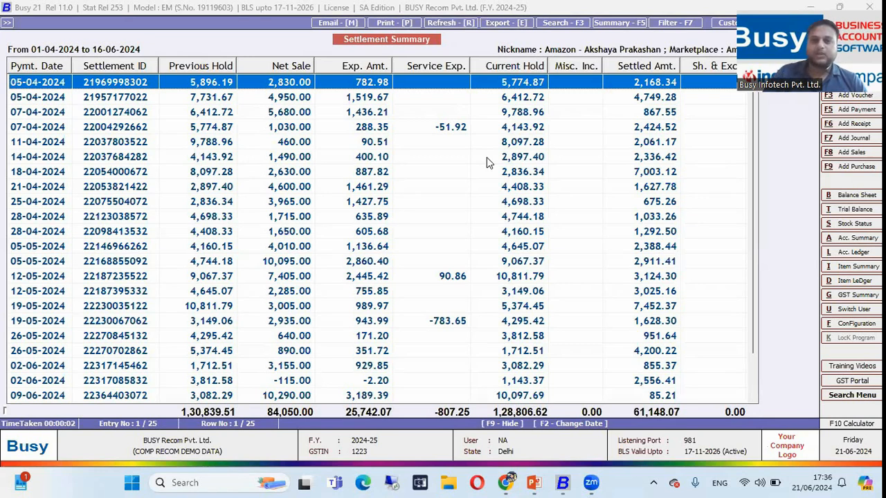
key("Return")
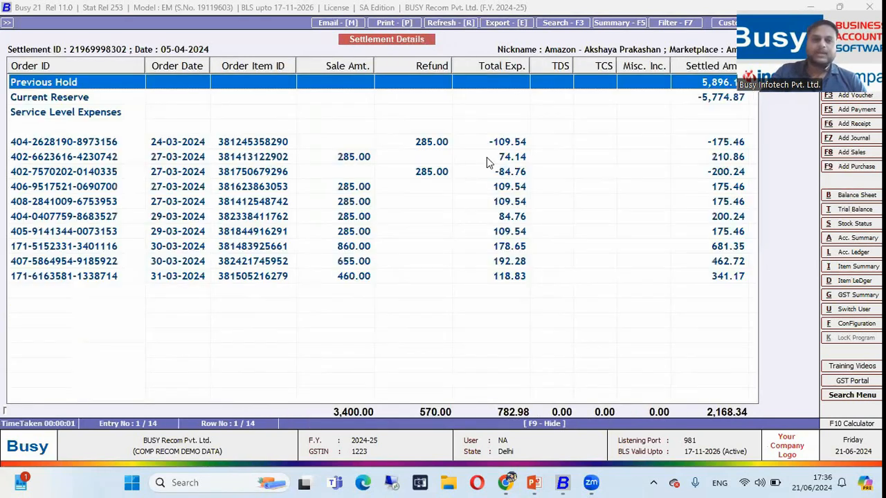
- Examine the settlement's previous hold, current reserve and order-wise sales, refunds and expenses, and close the settlement report
key("Down")
key("Down")
key("Down")
key("Down")
key("Down")
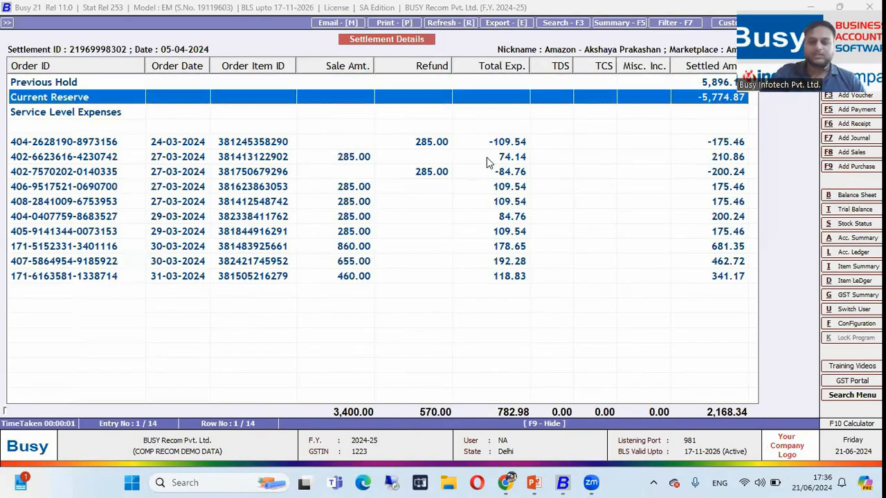
key("Down")
key("Down")
key("Down")
key("Down")
key("Down")
key("Down")
key("Down")
key("Down")
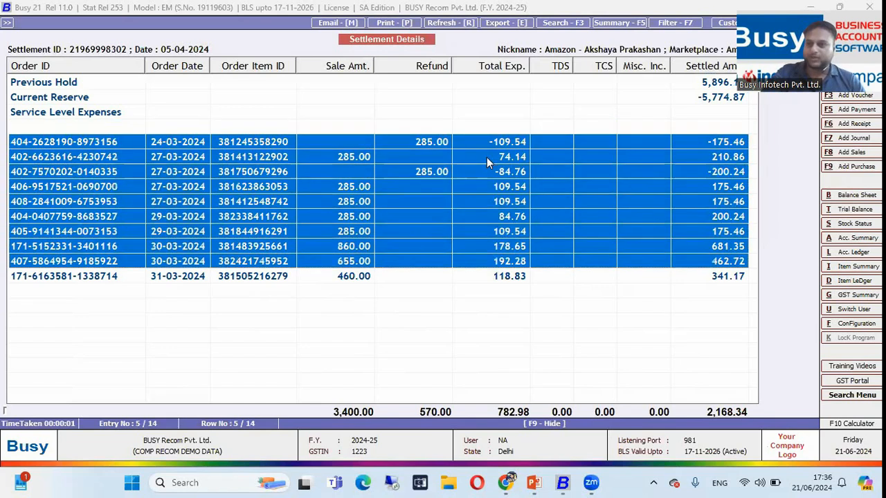
key("Up")
key("Up")
key("Up")
key("Up")
key("Up")
key("Up")
key("Up")
key("Up")
key("Up")
key("Up")
key("Up")
key("Up")
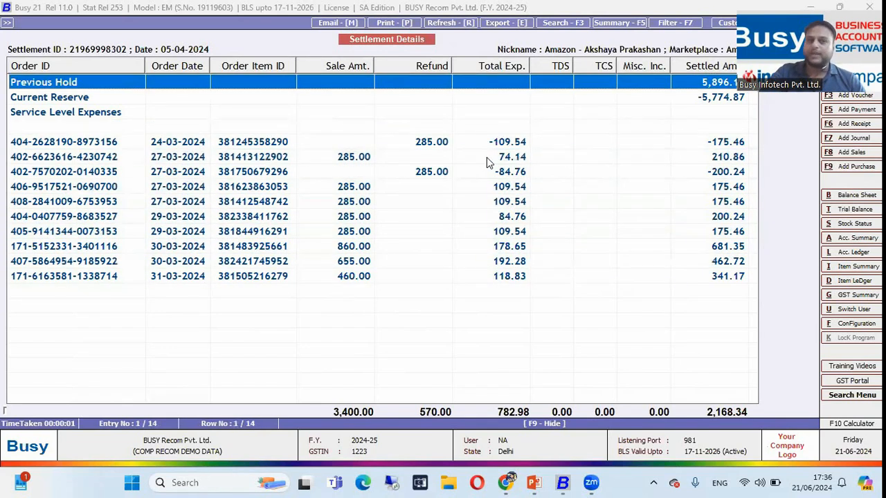
key("Down")
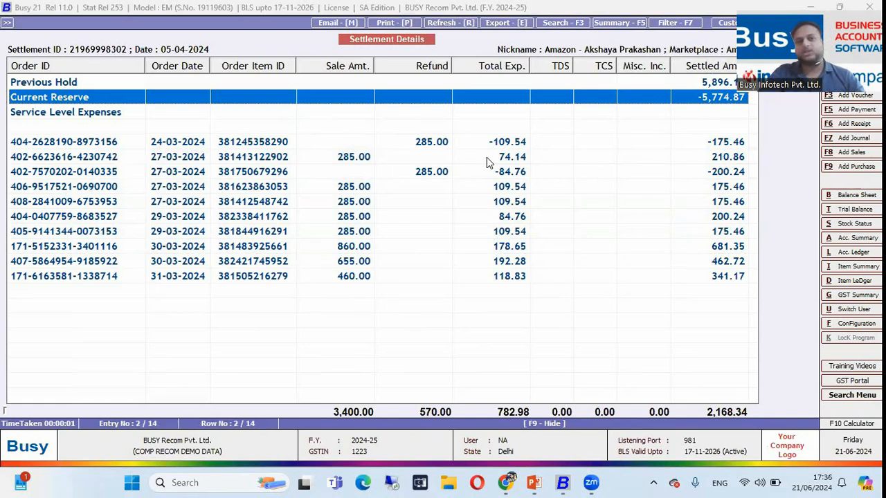
key("Escape")
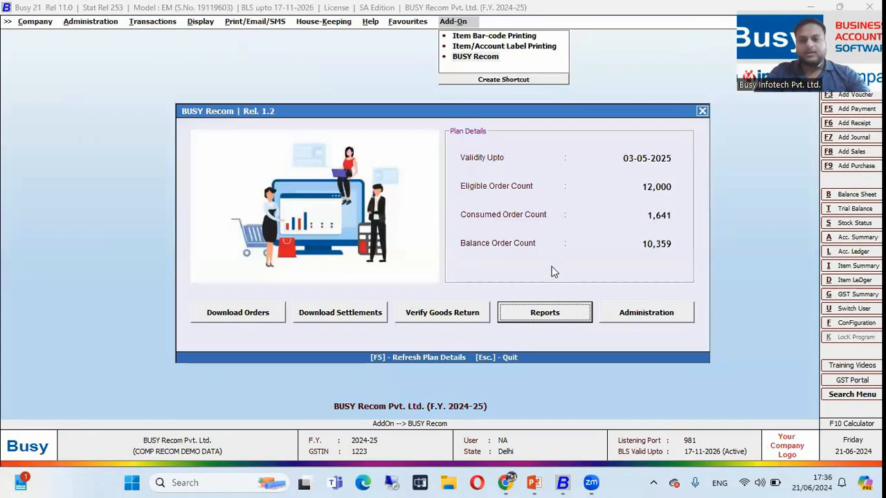
- Set up the Top Selling SKU report for Amazon from 01-04-2024 to 16-06-2024, based on order date and excluding sale returns
left_click(540, 308)
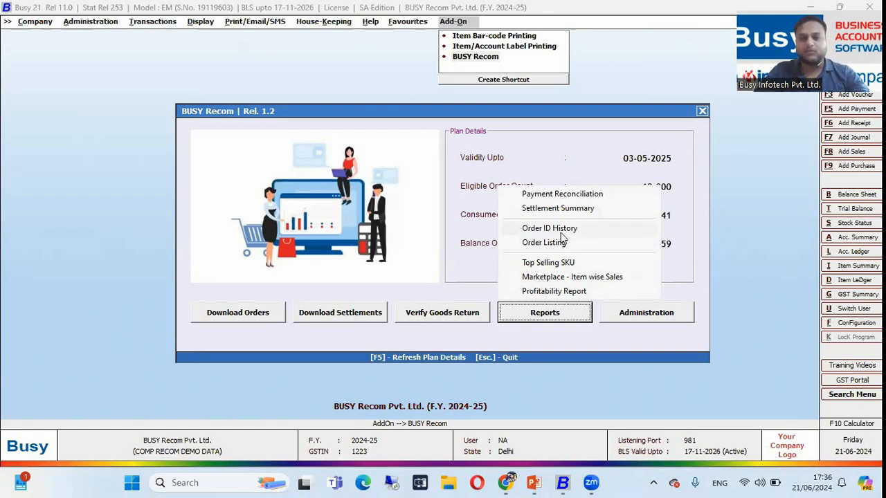
left_click(568, 263)
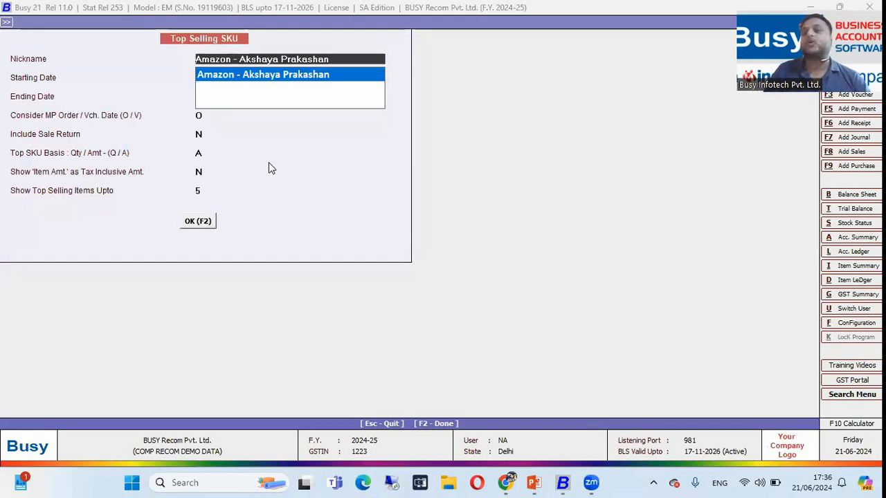
key("Return")
key("Return")
key("Return")
key("Return")
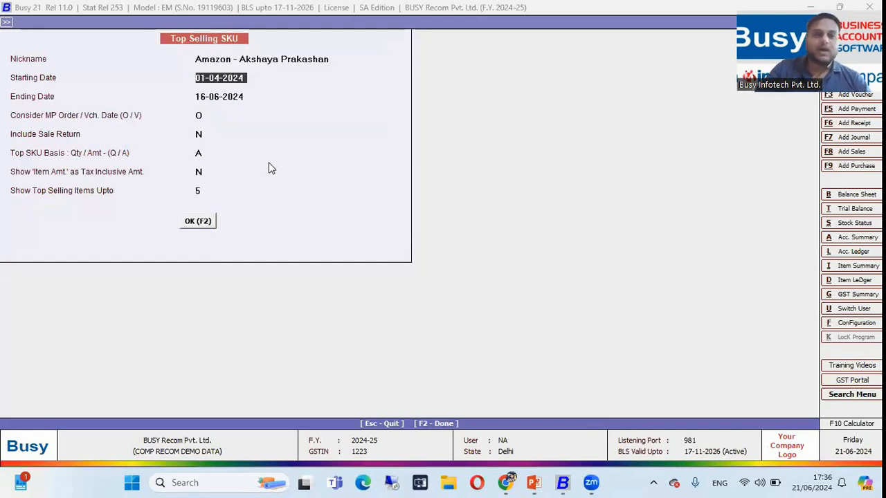
key("Up")
key("Return")
key("Return")
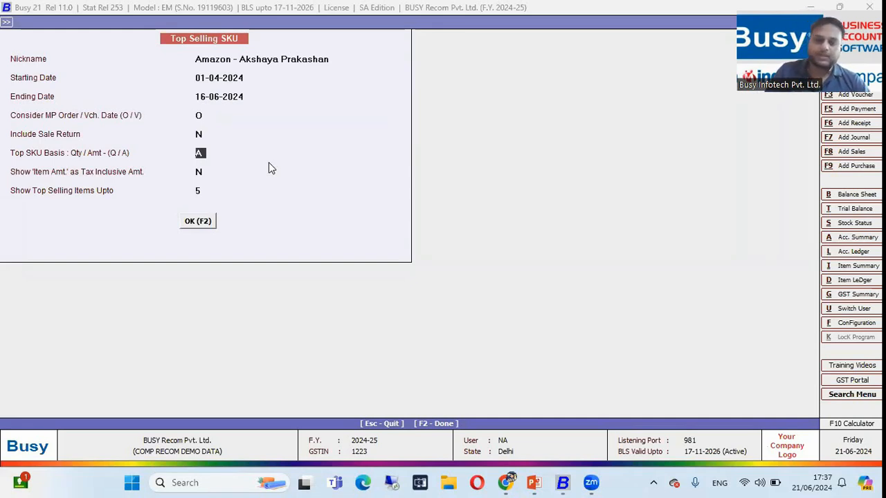
- Rank the SKUs by amount with tax-exclusive item amounts, limit the list to the top 10 items and generate the report
type("Q")
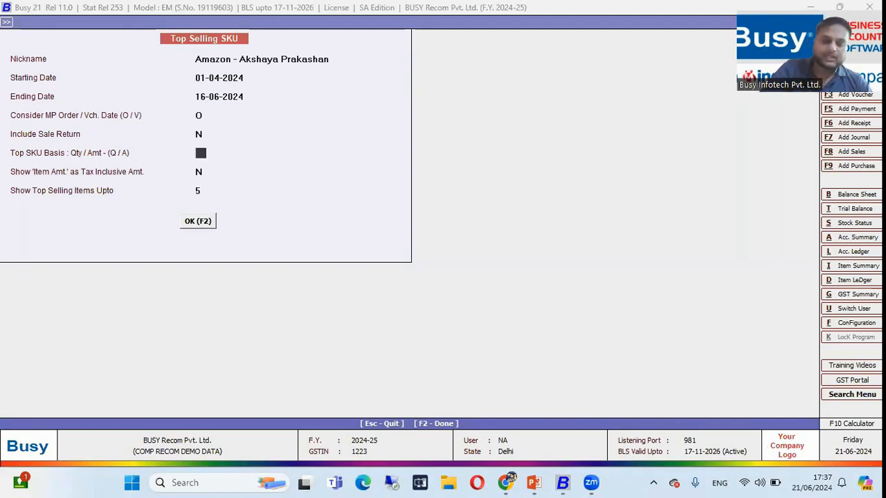
type("A")
key("Return")
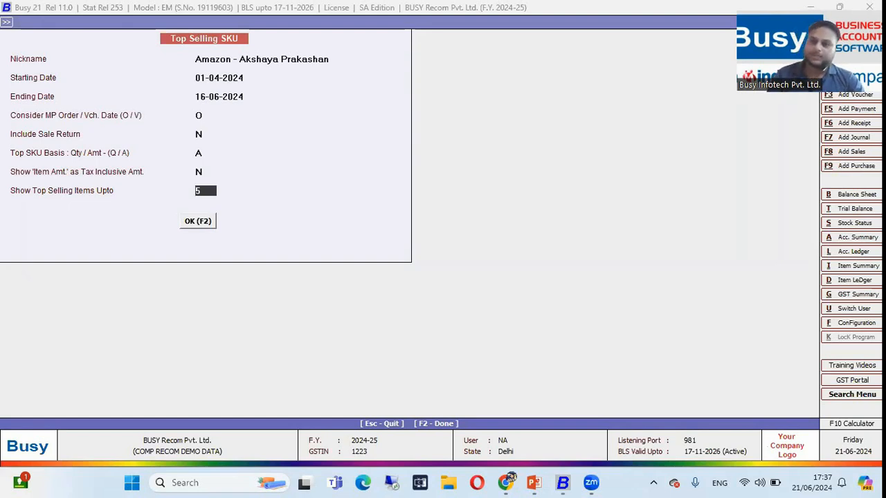
type("10")
key("Return")
key("Return")
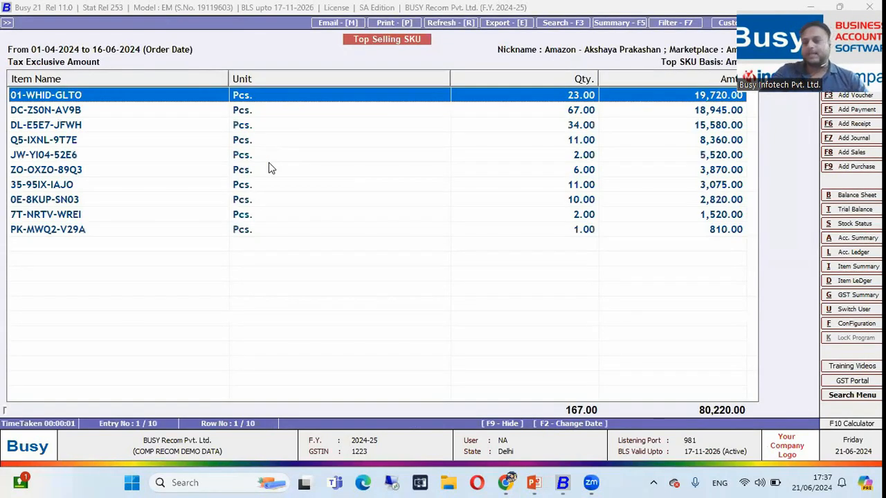
key("Down")
key("Down")
key("Up")
key("Up")
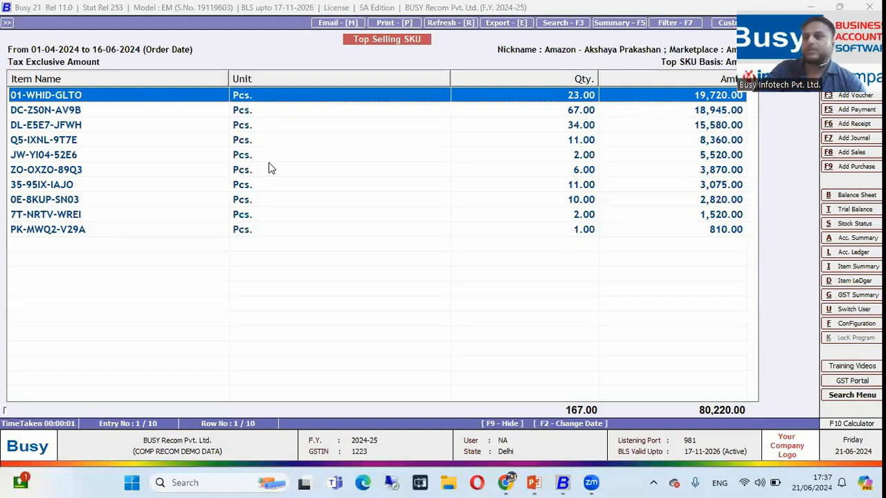
- Review the ranked SKUs down to the last item and close the Top Selling SKU report
left_click(270, 168)
key("Down")
key("Down")
key("Down")
key("Down")
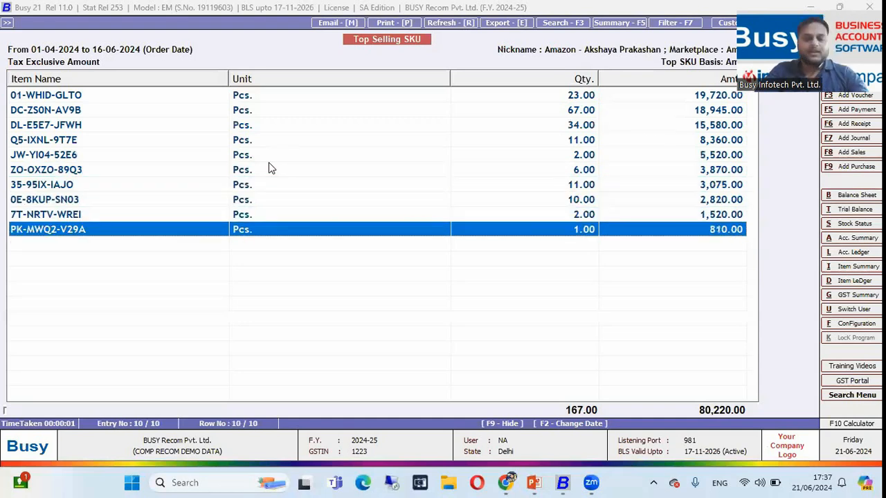
key("Escape")
key("Escape")
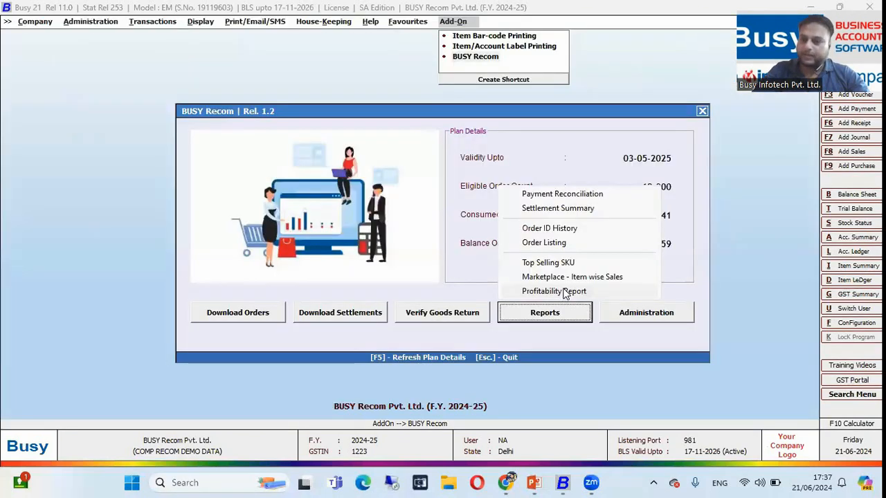
- Generate Amazon's order-wise profitability report for 01-04-2024 to 16-06-2024 by order date, excluding sale returns, with weighted average cost, and close it
left_click(562, 291)
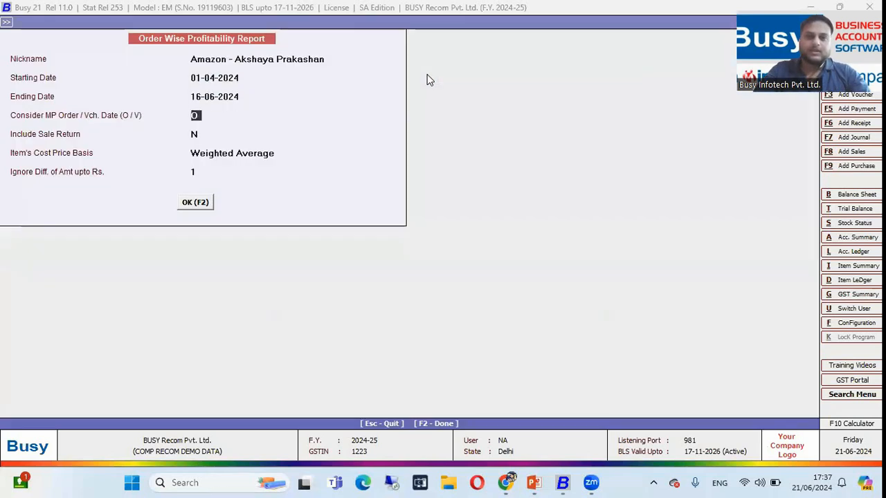
key("Return")
key("F2")
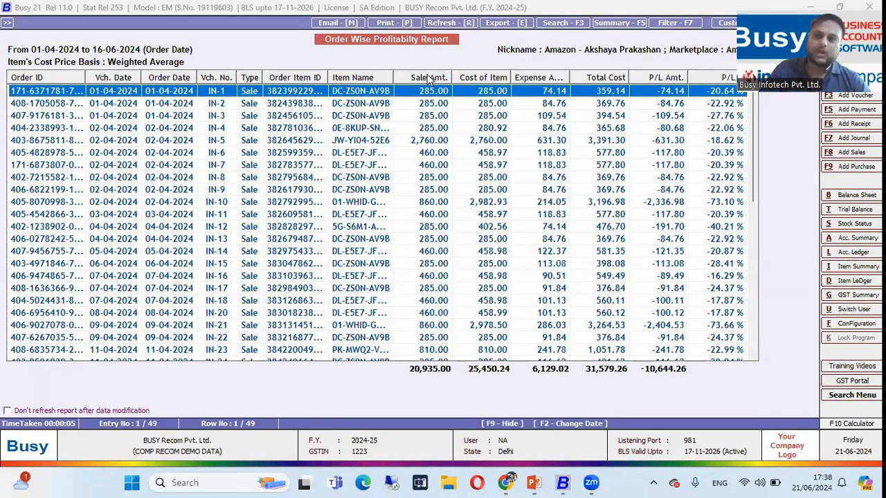
key("Escape")
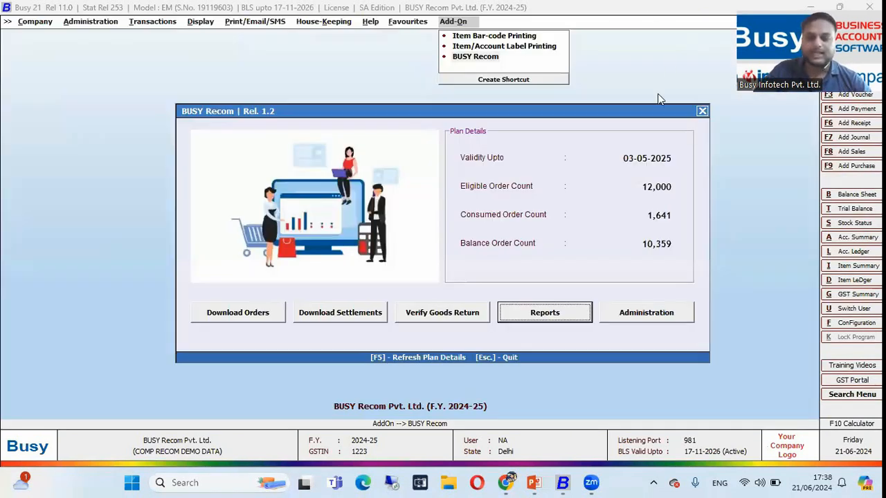
left_click(532, 311)
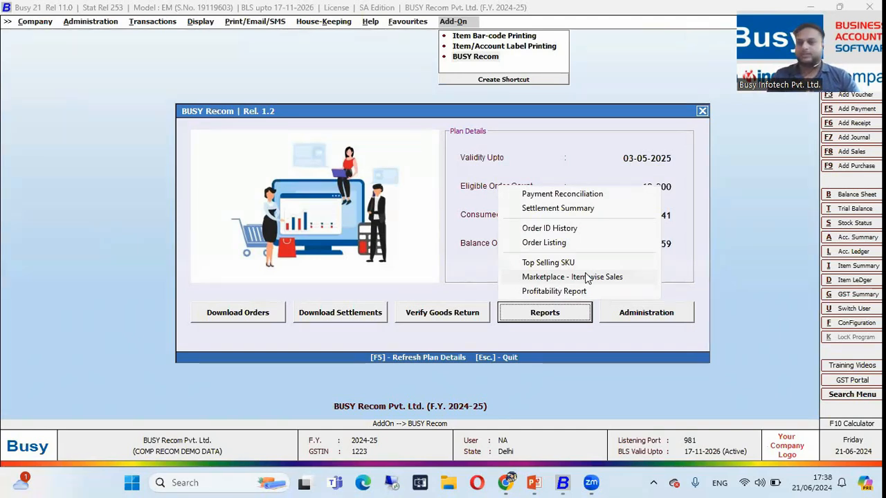
left_click(555, 342)
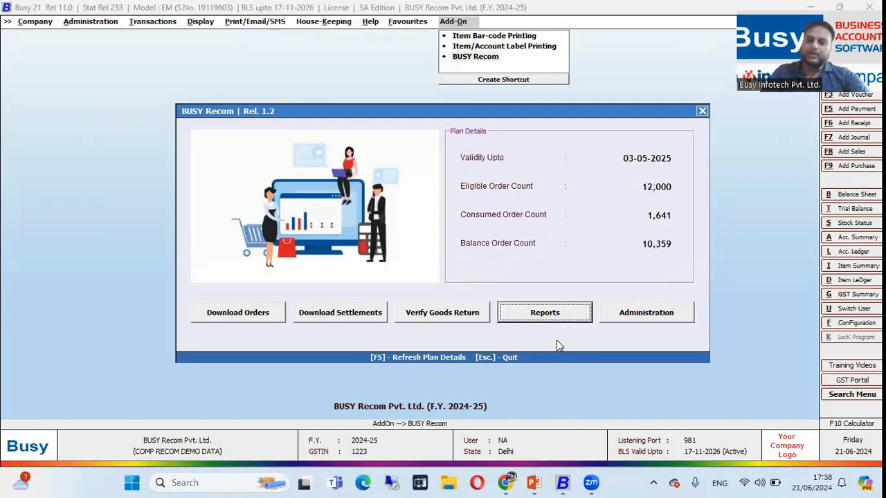